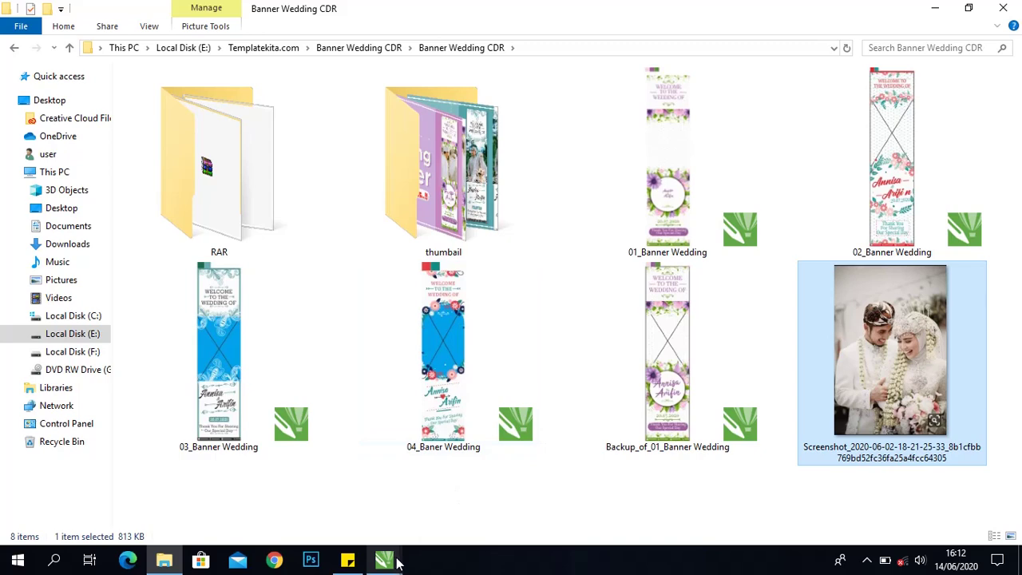
- Switch to CorelDRAW, look through the open wedding banner documents and bring up 02_Banner Wedding.cdr
left_click(399, 563)
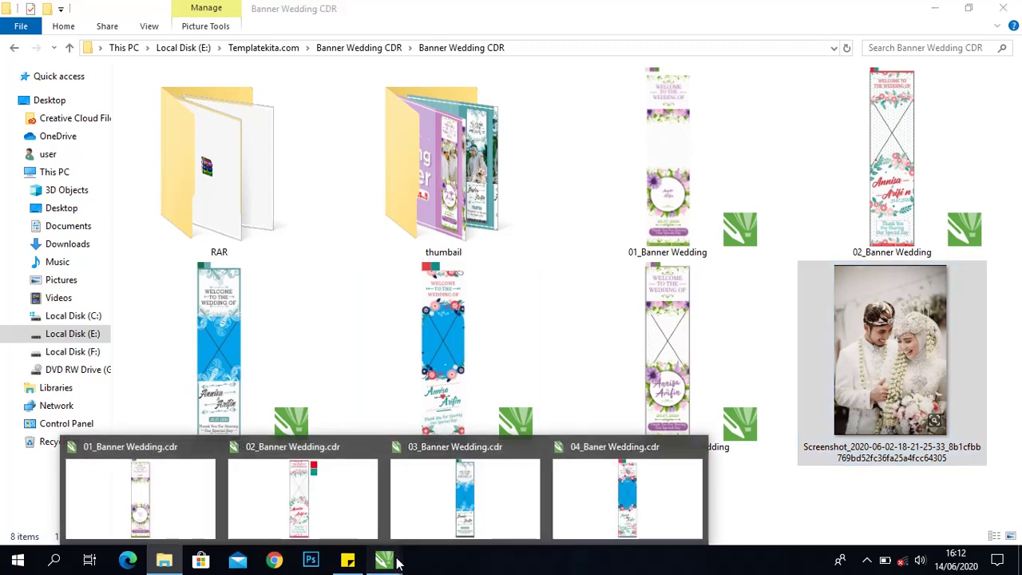
left_click(192, 501)
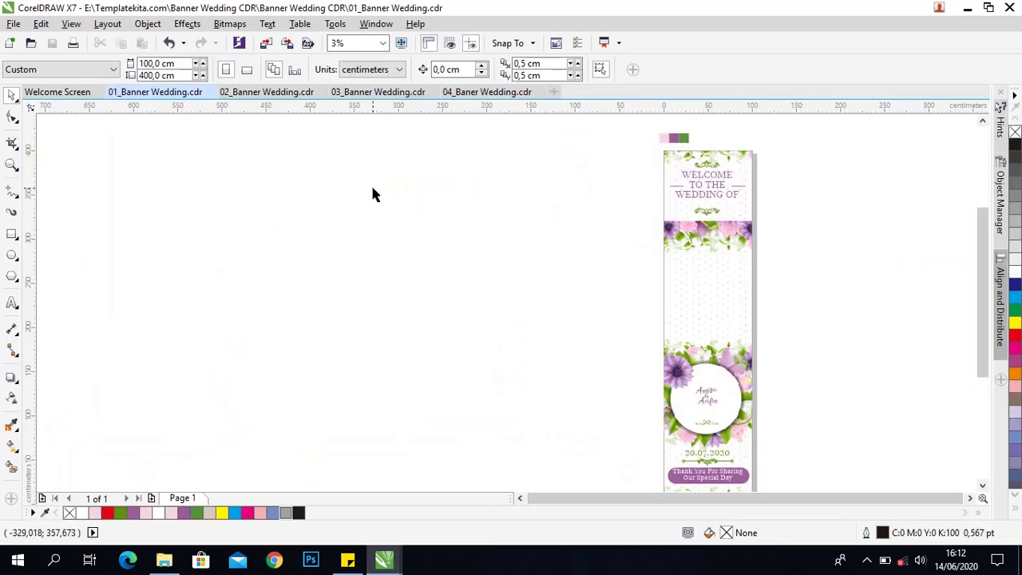
left_click(250, 93)
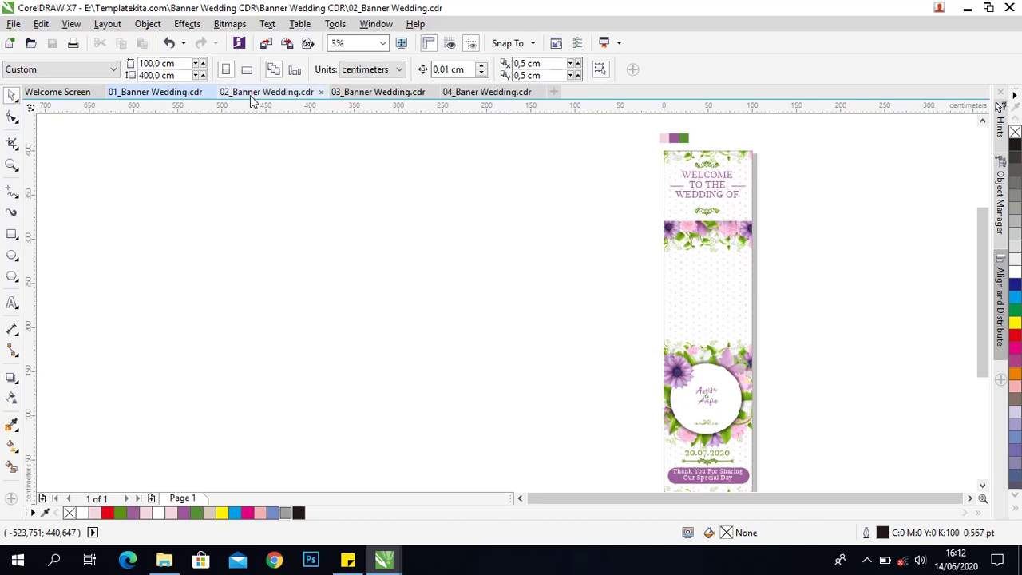
left_click(358, 93)
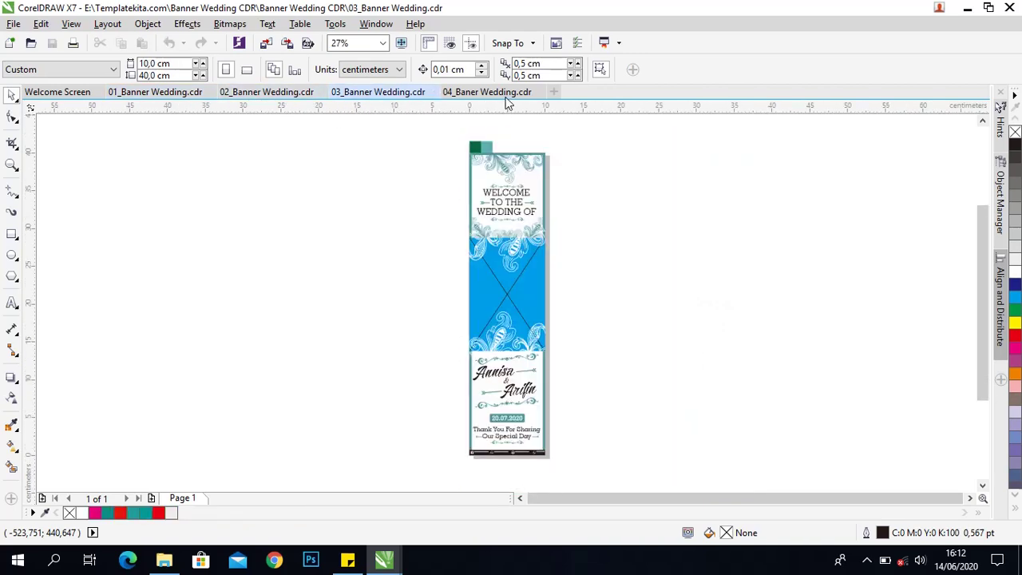
left_click(503, 93)
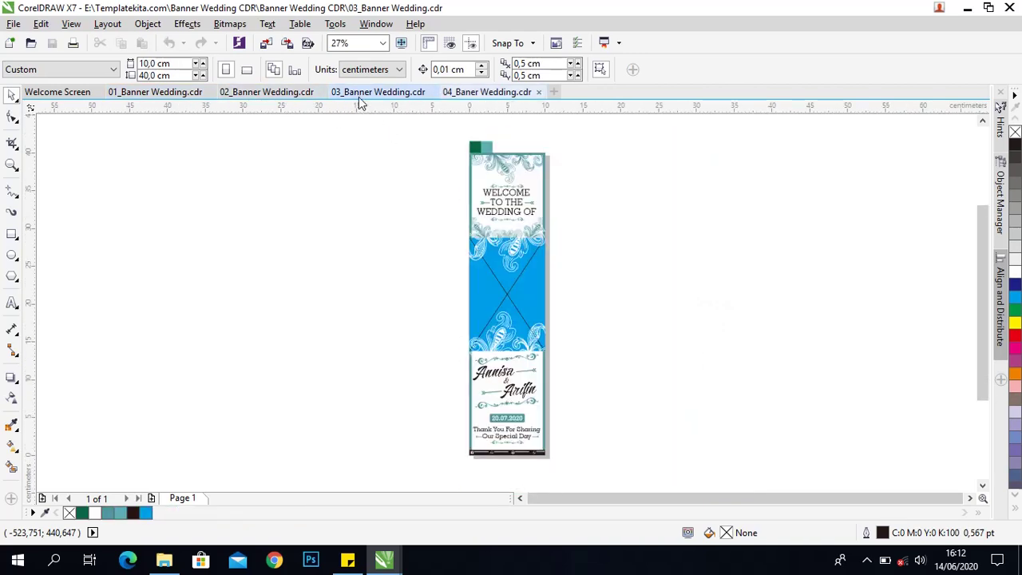
left_click(268, 94)
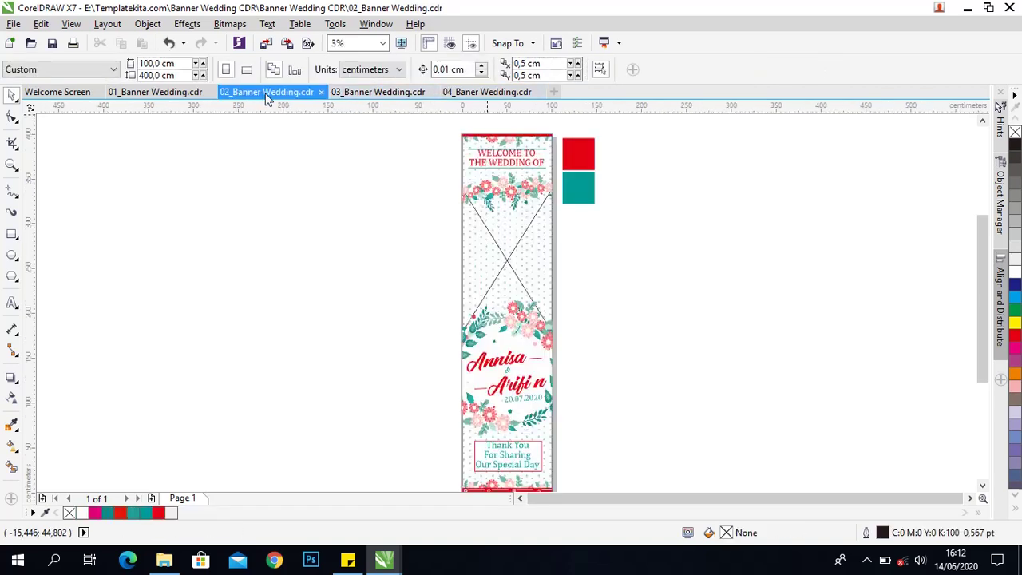
- Examine the page's width and height settings and the red and teal colour swatches beside the banner
left_click(164, 64)
left_click(190, 76)
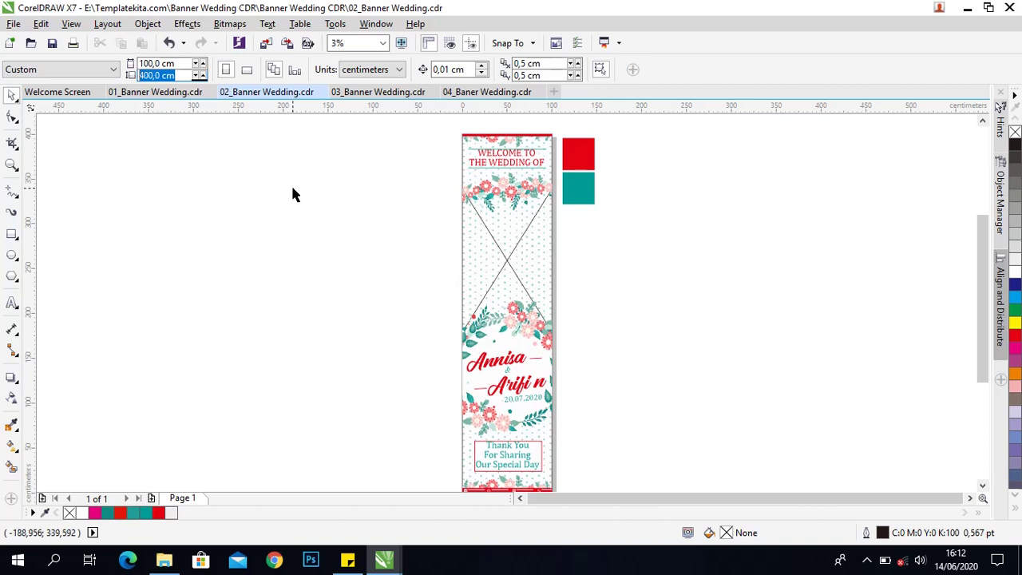
left_click(589, 163)
left_click(593, 199)
left_click(577, 150)
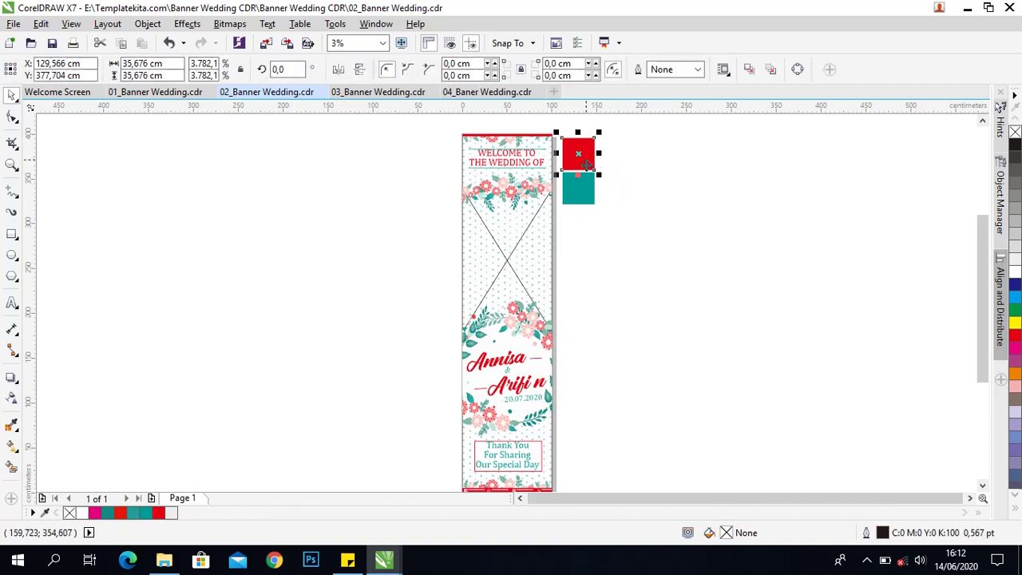
left_click(578, 188)
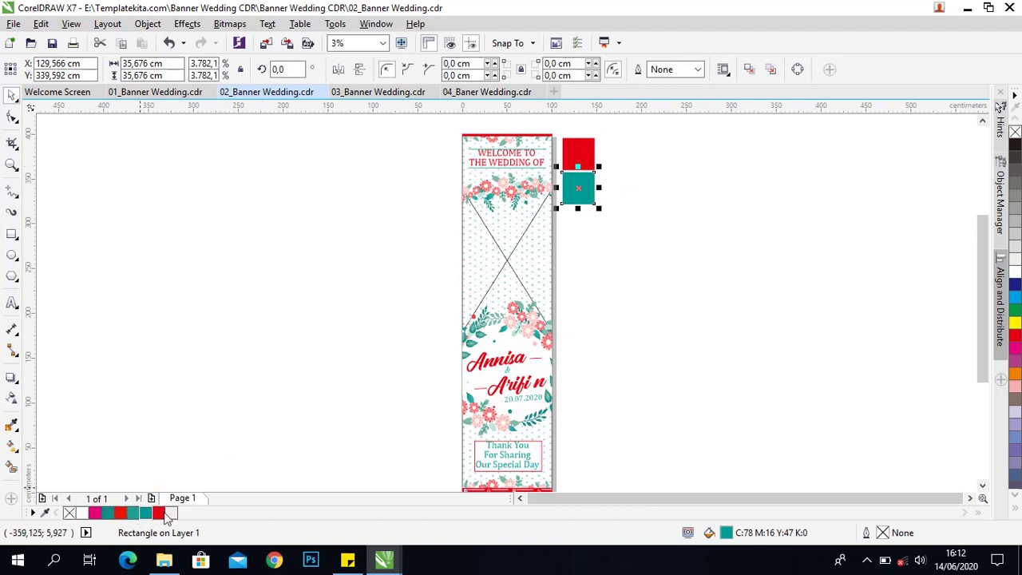
left_click(611, 277)
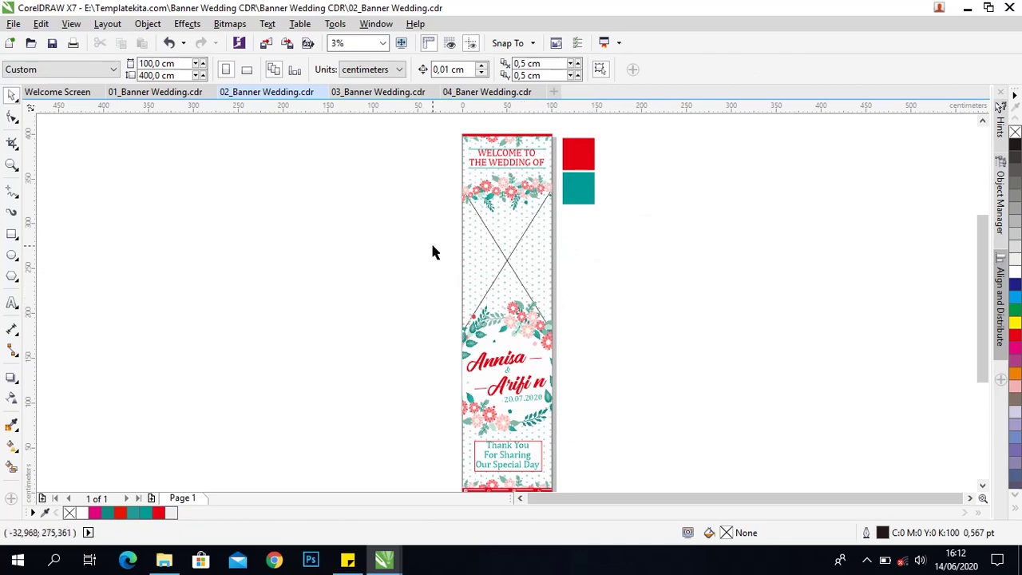
- Import the couple's photo from the Banner Wedding CDR folder into the 02_Banner Wedding document and enlarge it to about 157 × 237 cm
left_click(163, 561)
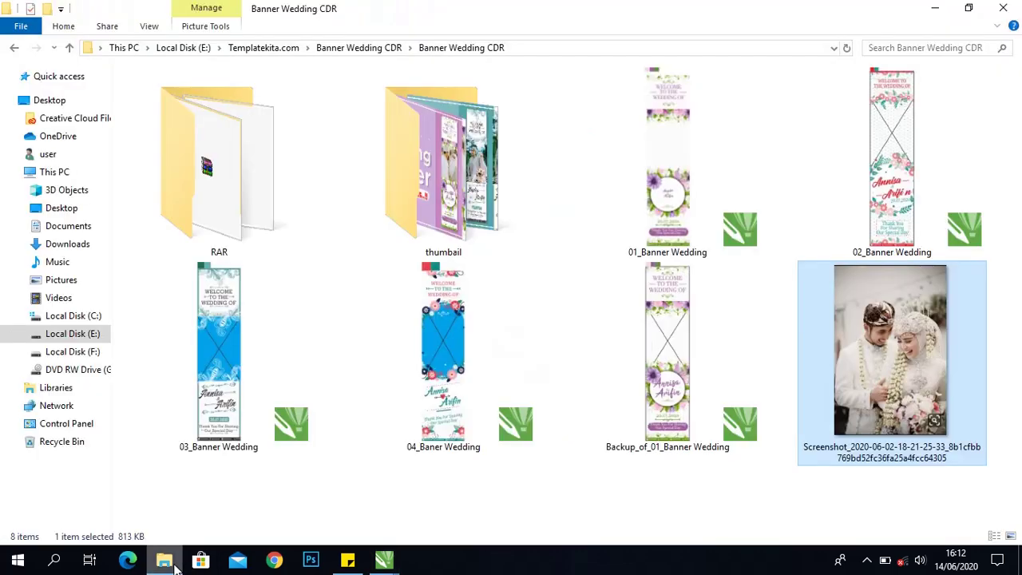
left_click_drag(893, 393, 628, 313)
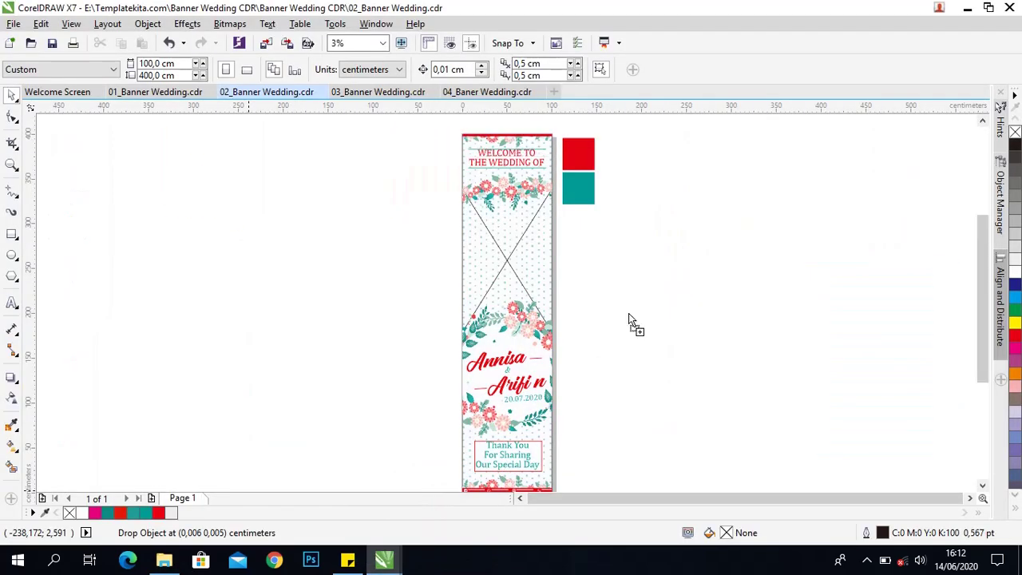
left_click_drag(659, 271, 780, 151)
left_click_drag(710, 234, 720, 259)
left_click(666, 173)
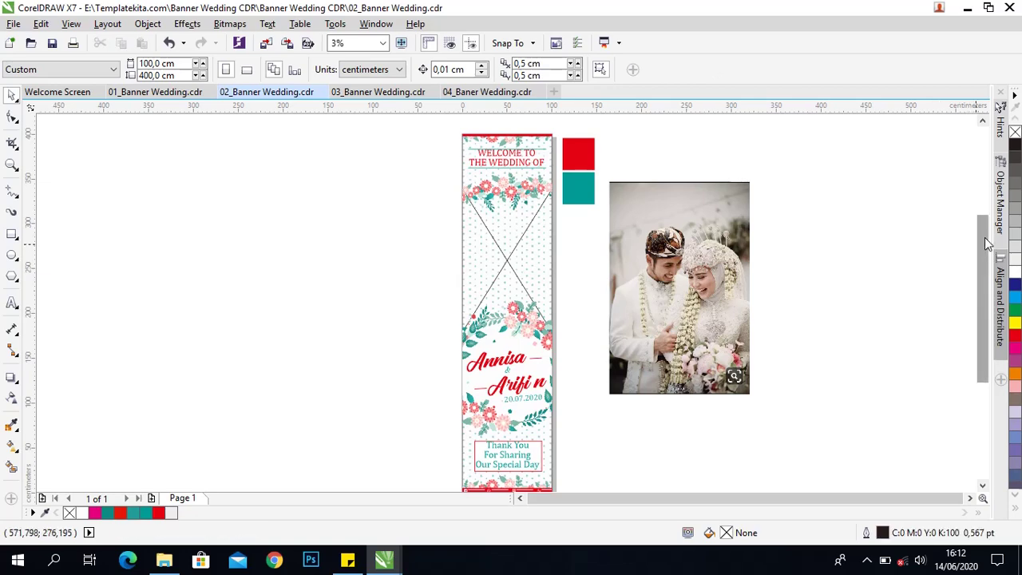
- Move the couple's photo to the empty area left of the banner
mouse_move(988, 243)
left_mouse_down()
mouse_move(986, 259)
mouse_move(987, 250)
left_mouse_up()
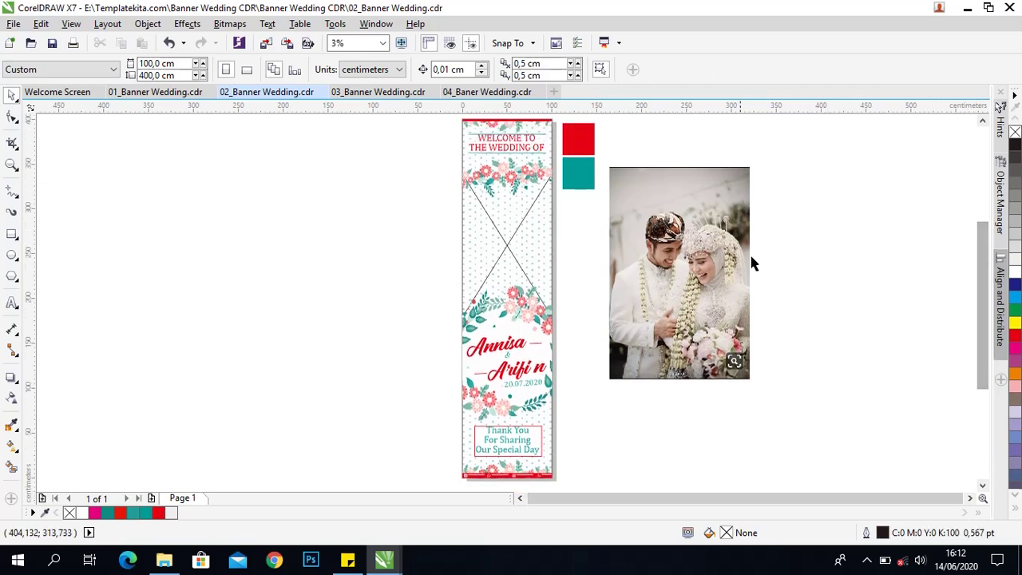
left_click_drag(753, 263, 407, 228)
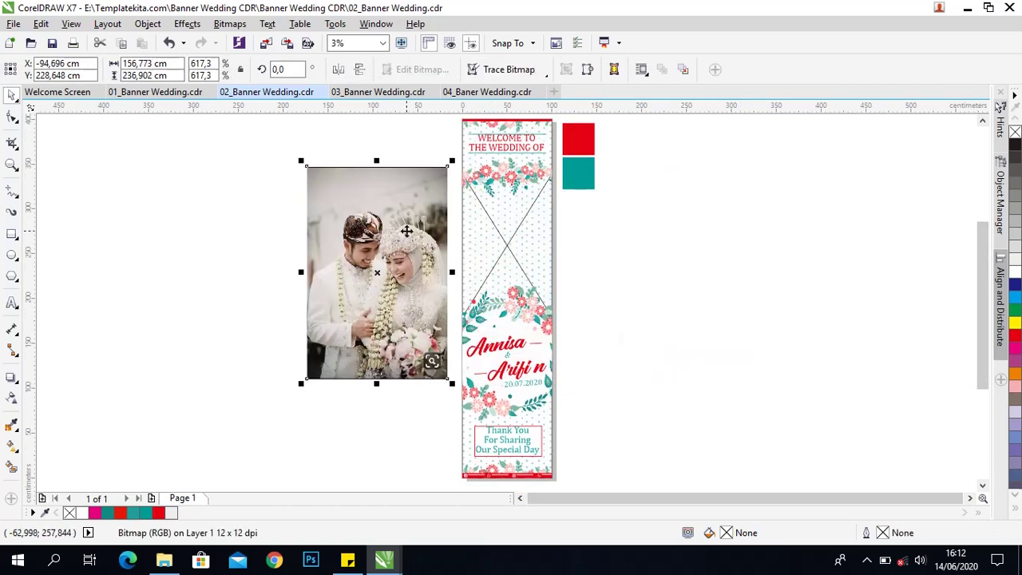
left_click(659, 229)
left_click(382, 199)
- Ungroup all objects of the banner and move the crossed PowerClip photo frame out to its right
left_click(529, 202)
right_click(530, 217)
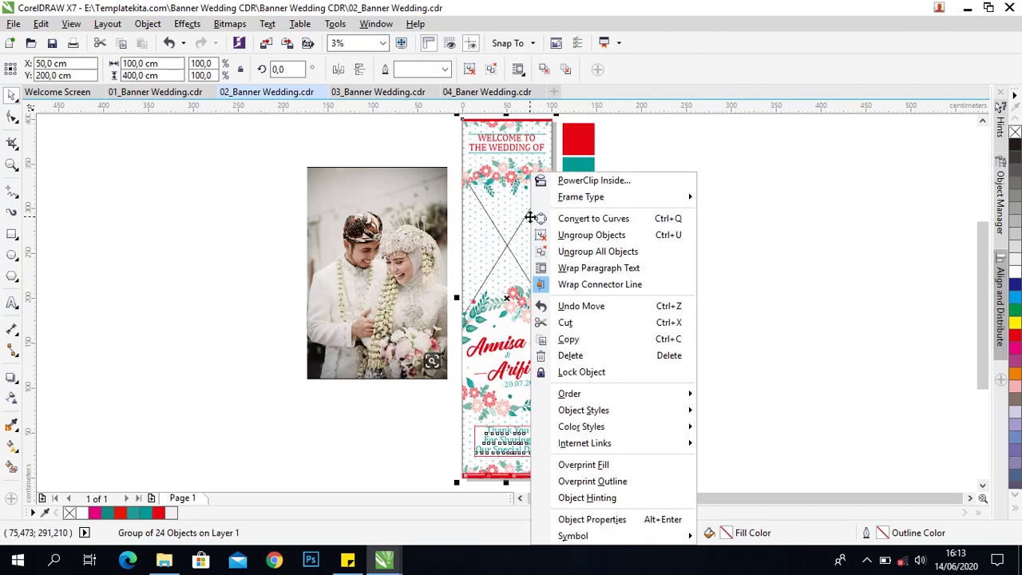
left_click(583, 252)
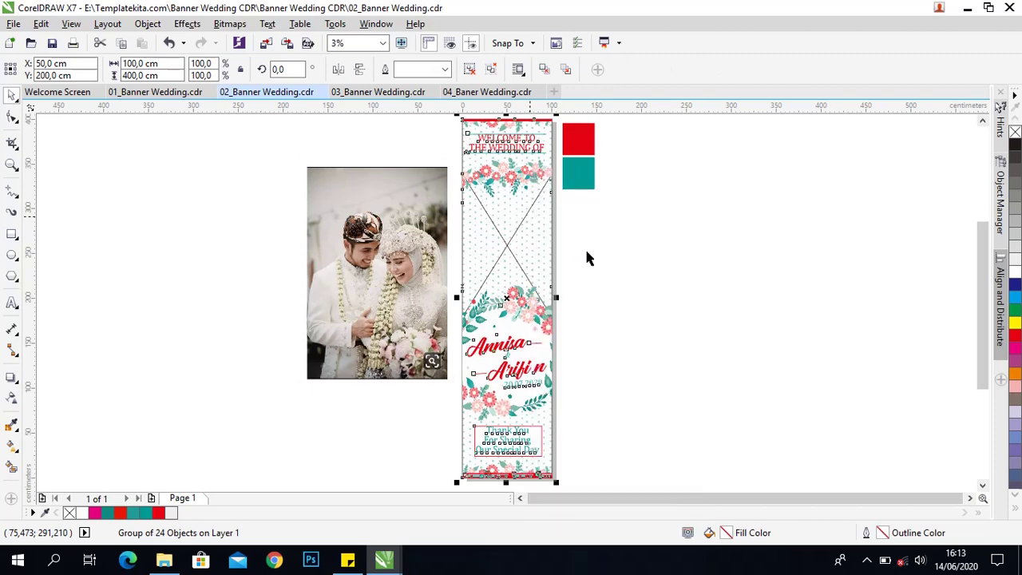
left_click(527, 233)
left_click_drag(527, 233, 695, 233)
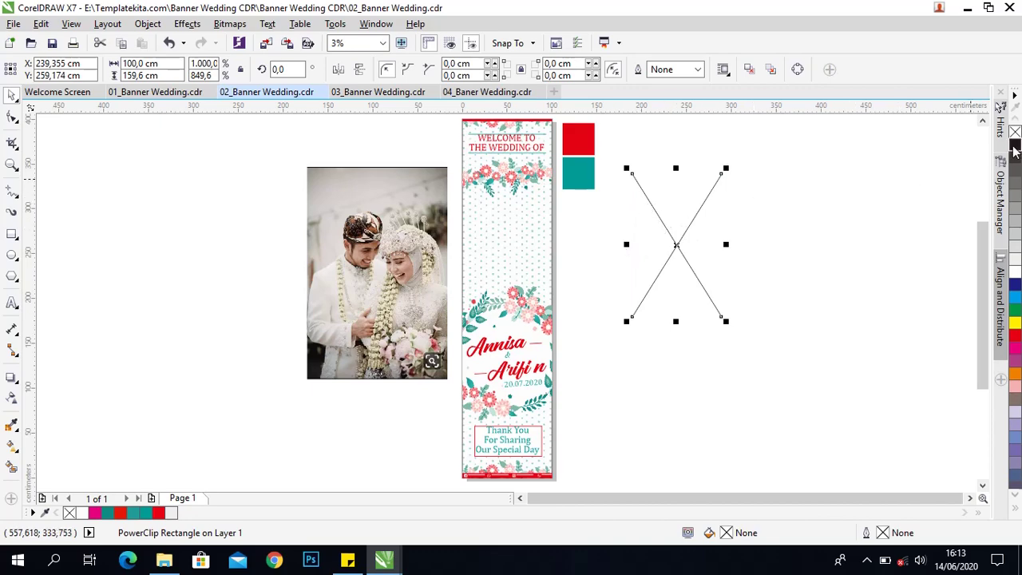
- Give the crossed photo frame a black outline, and undo a trial move of it onto the couple's photo
right_click(1015, 150)
left_click_drag(656, 222, 412, 254)
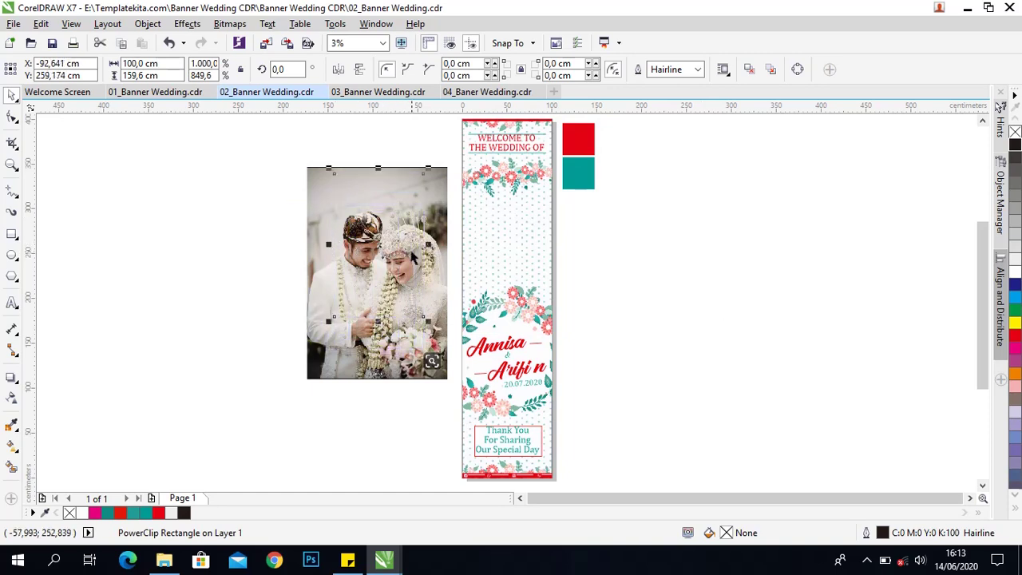
key("ctrl+z")
- Bring the crossed frame to the front of the page and place it over the couple's photo
right_click(693, 209)
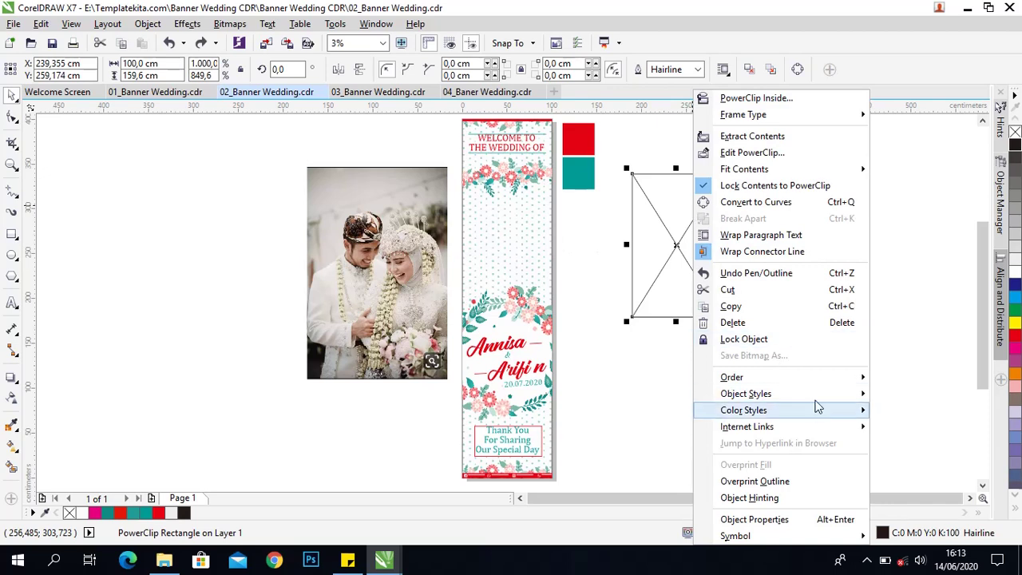
mouse_move(821, 382)
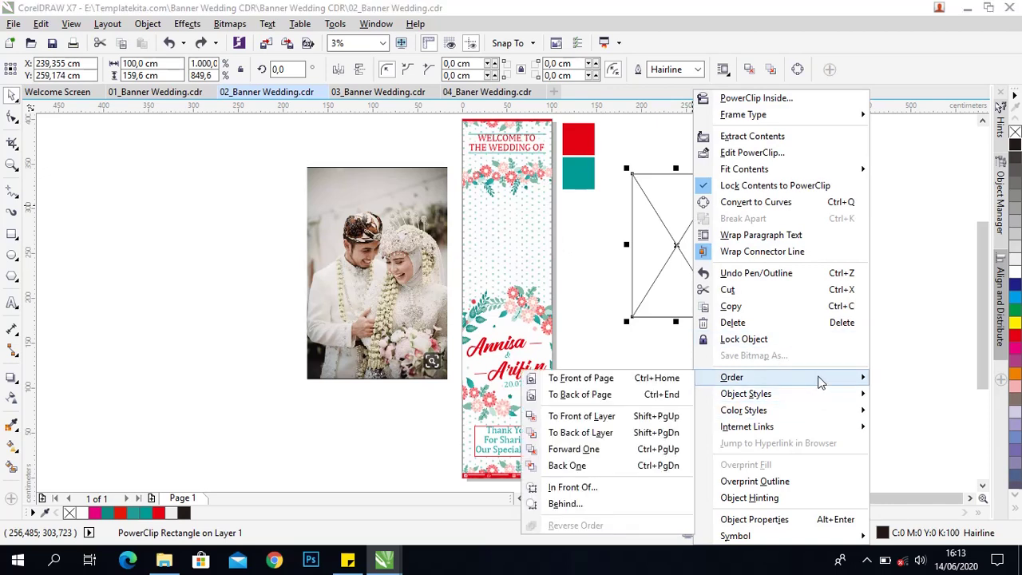
left_click(650, 380)
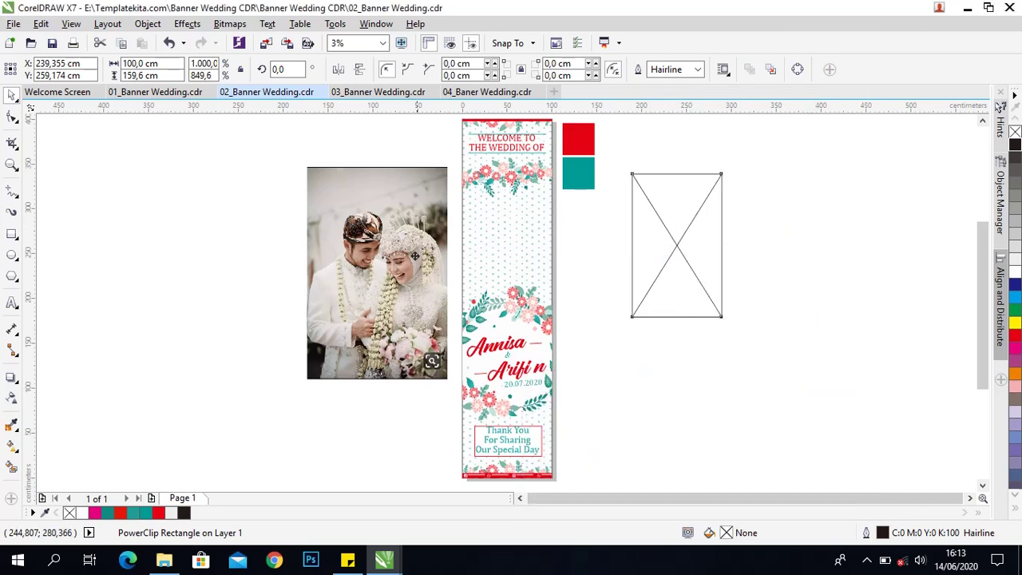
left_click_drag(414, 255, 393, 248)
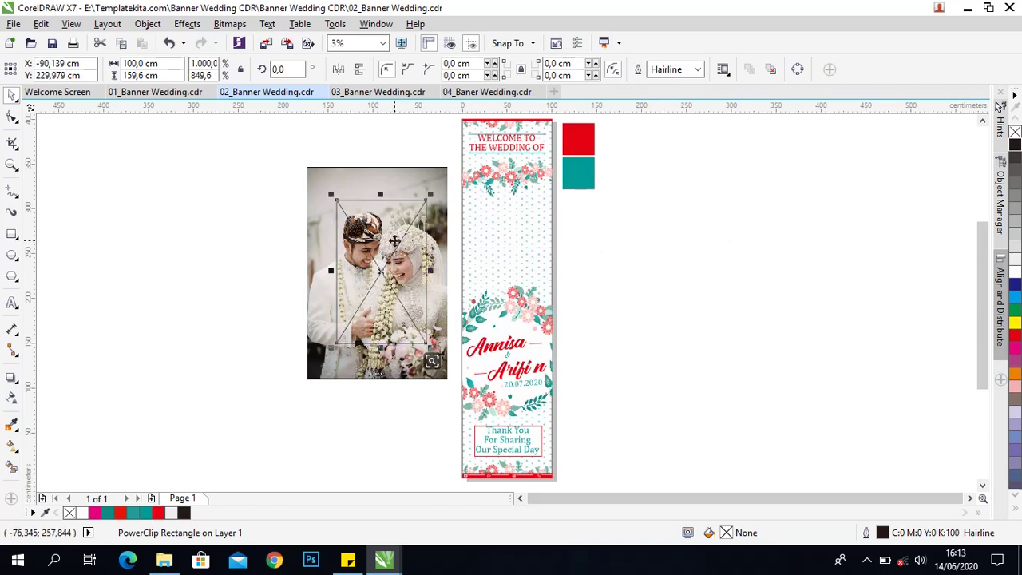
- Scale the couple's photo down to about 114 × 172 cm and align its top edge with the frame, covering the whole frame
key("z")
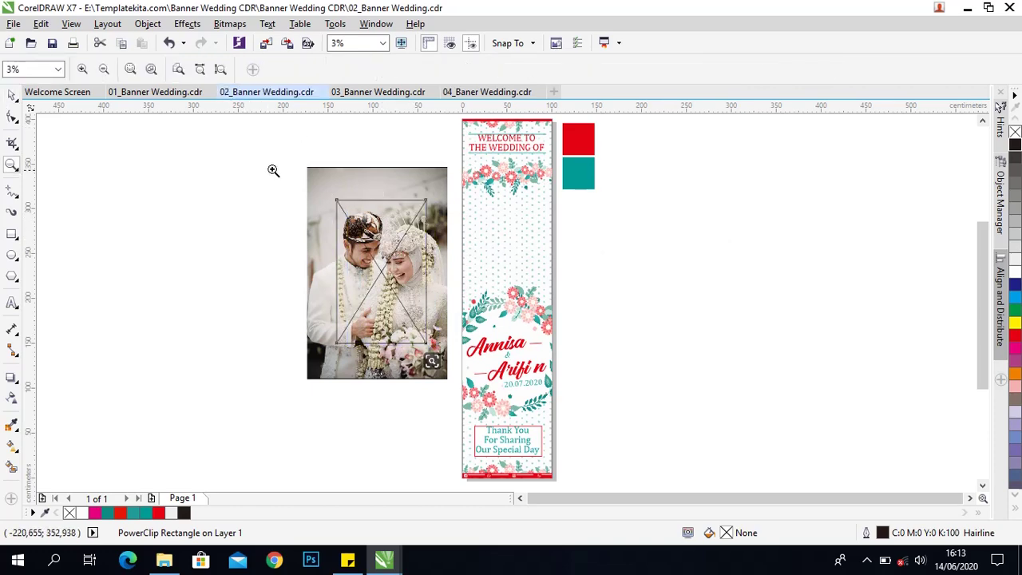
left_click_drag(290, 164, 431, 297)
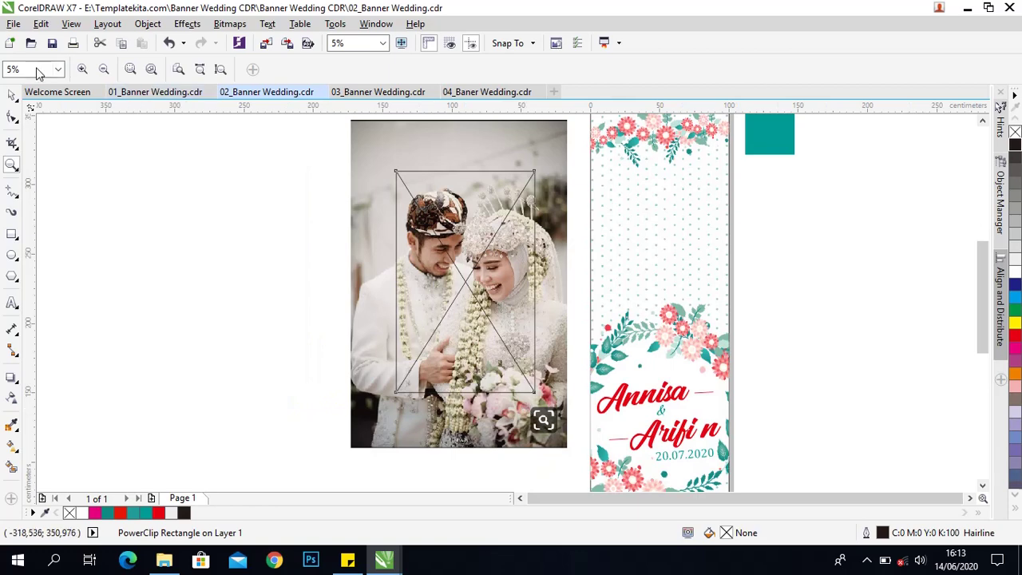
left_click(12, 94)
left_click(91, 141)
left_click(481, 144)
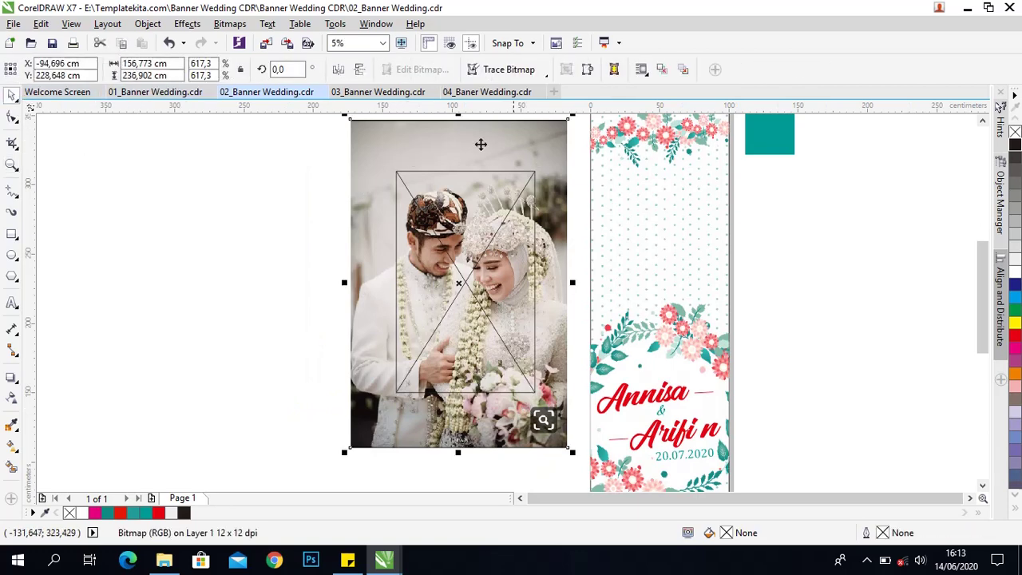
left_click_drag(572, 120, 548, 169)
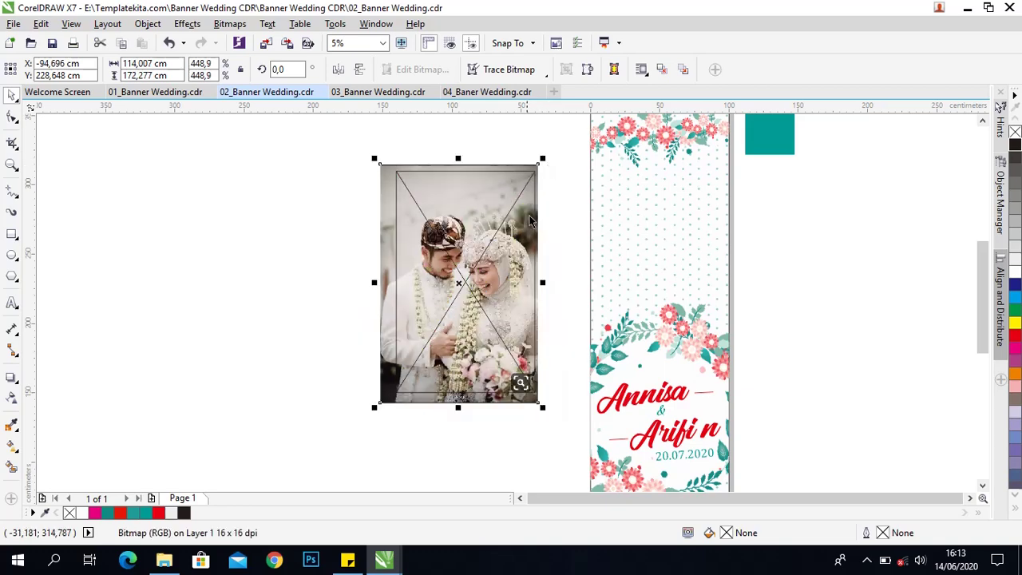
left_click(376, 203)
left_click_drag(384, 190, 396, 169)
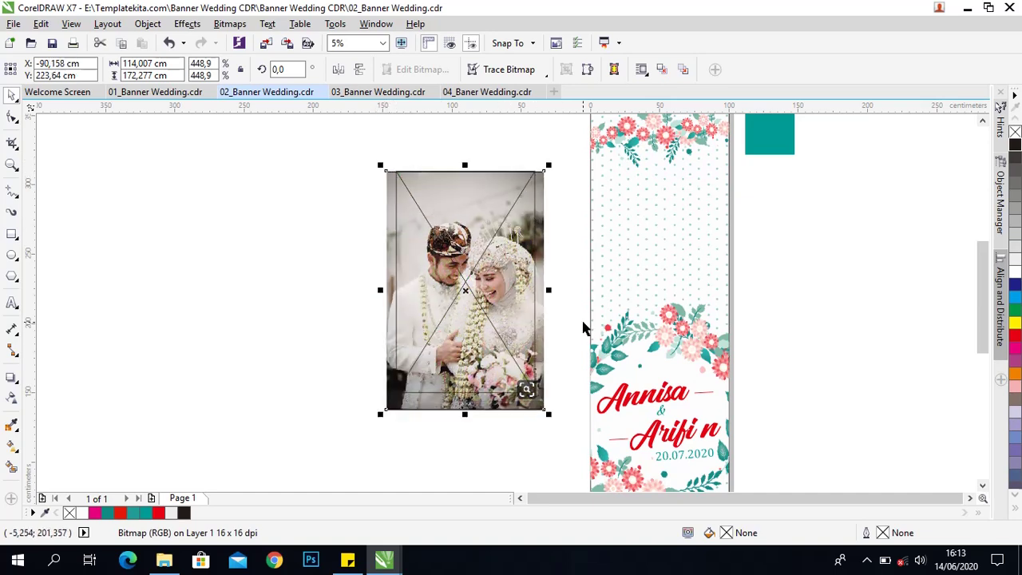
- PowerClip the couple's photo inside the crossed frame
left_click(560, 277)
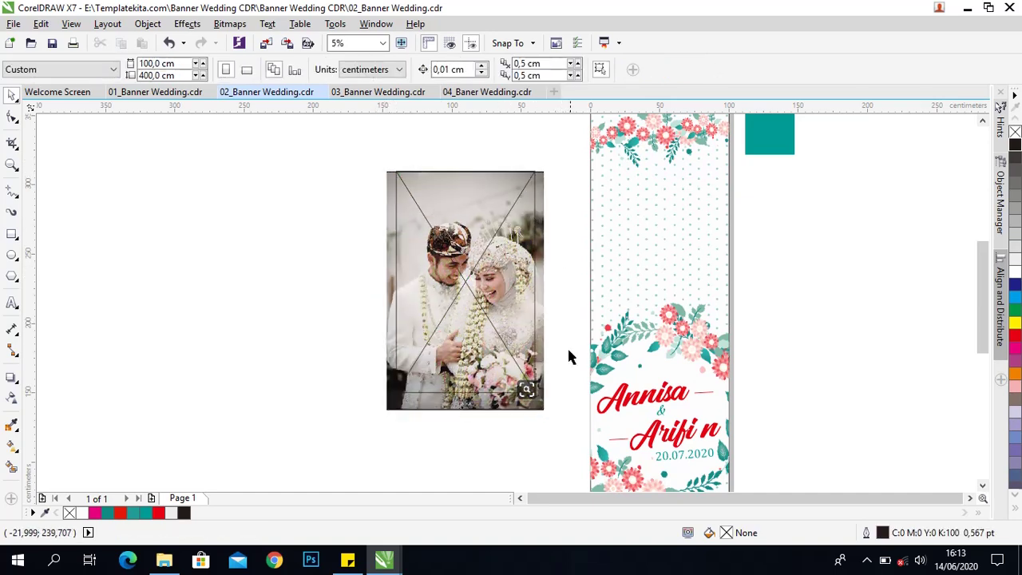
left_click(532, 407)
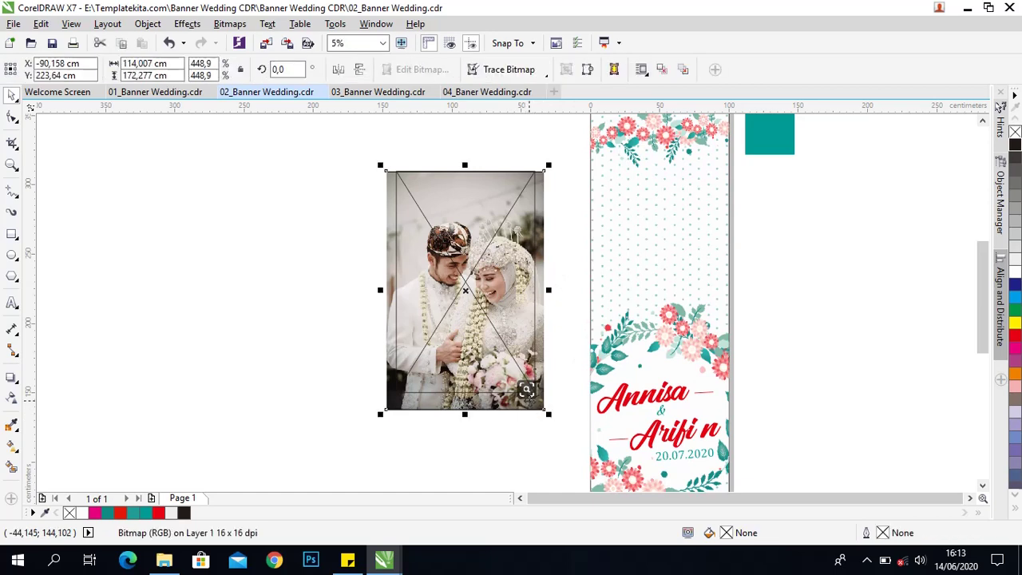
right_click(526, 389)
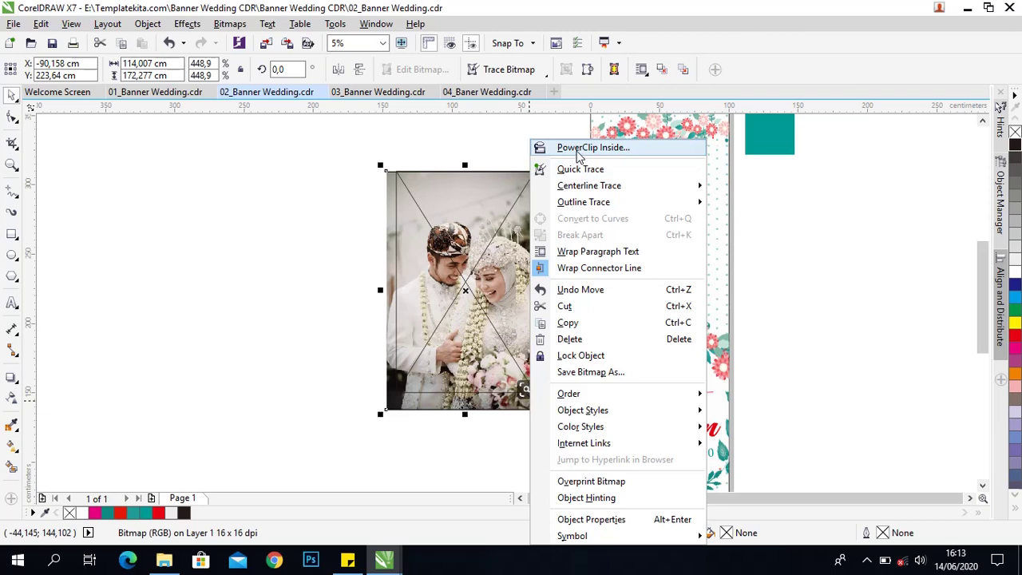
left_click(580, 150)
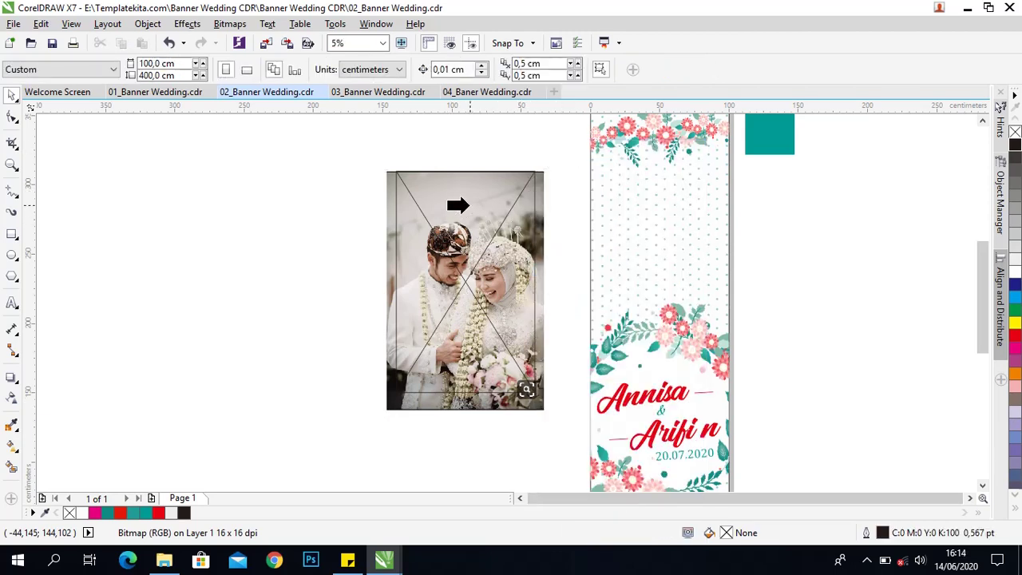
left_click(468, 205)
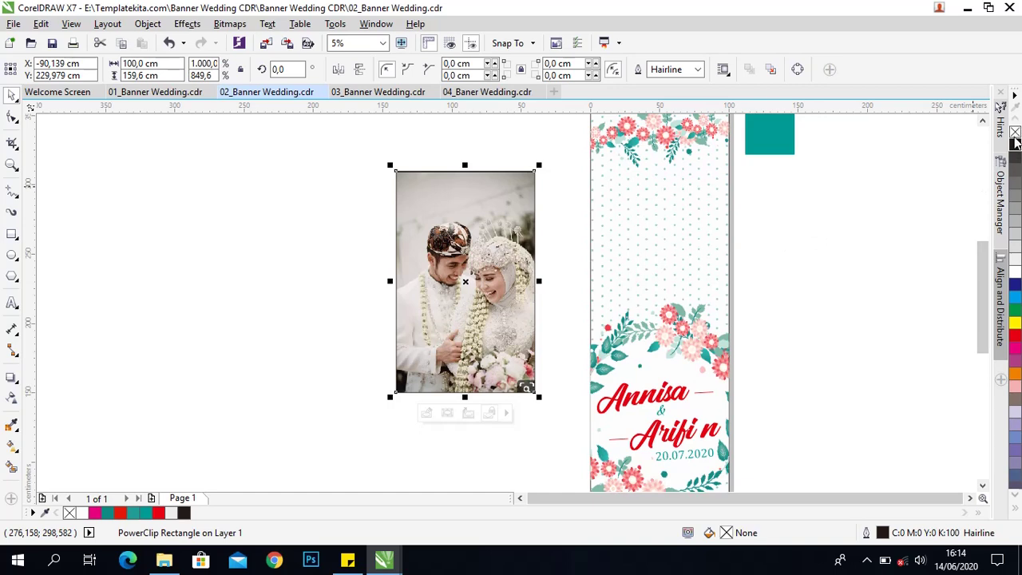
- Remove the outline from the clipped photo frame and move it into the banner's photo area between the floral sections
right_click(1015, 140)
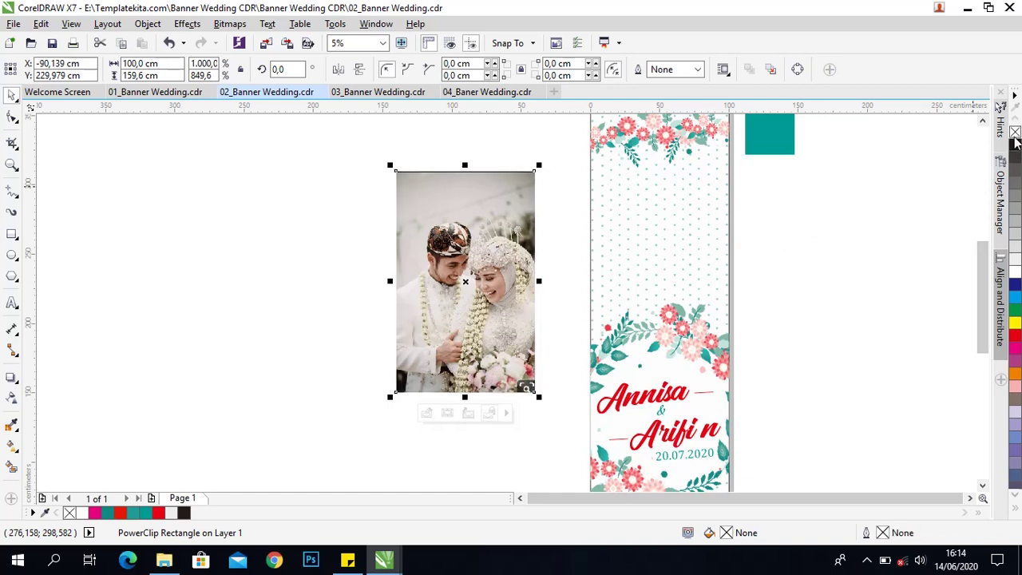
left_click(910, 194)
left_click_drag(497, 234, 683, 209)
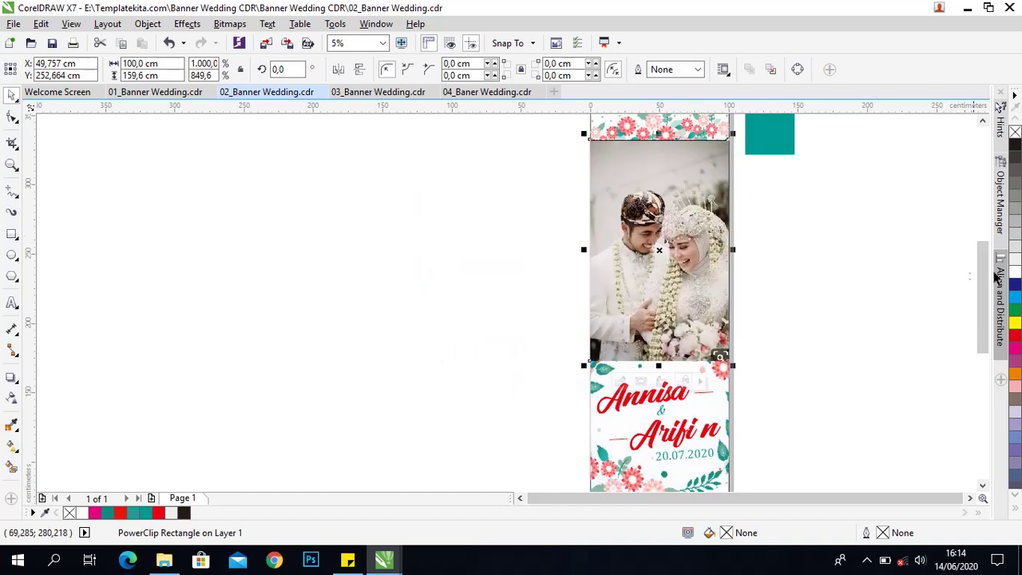
- Send the clipped couple's photo back one level in the stacking order, twice in a row
mouse_move(987, 270)
left_mouse_down()
mouse_move(982, 222)
mouse_move(984, 261)
left_mouse_up()
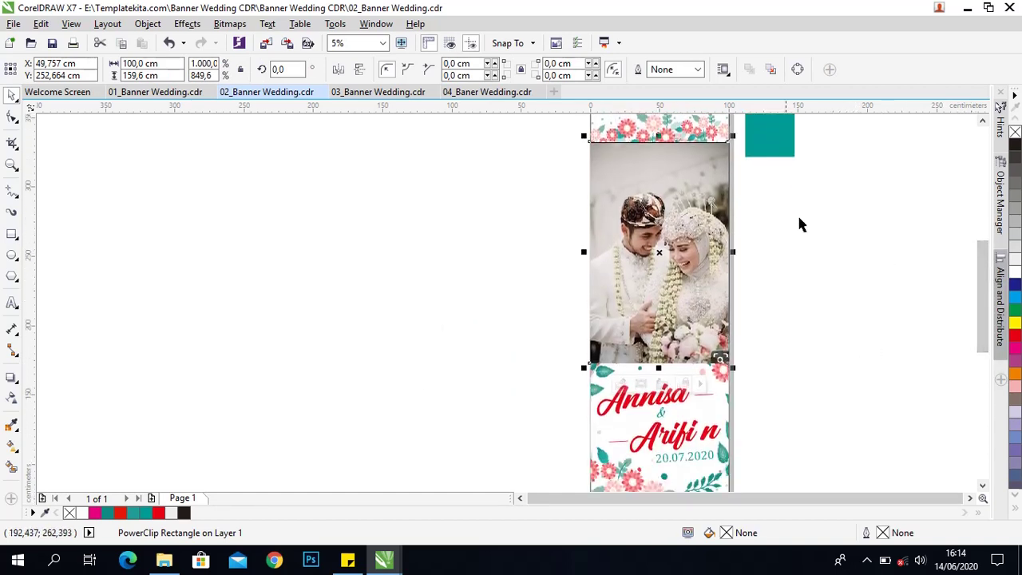
right_click(708, 194)
key("Escape")
right_click(686, 193)
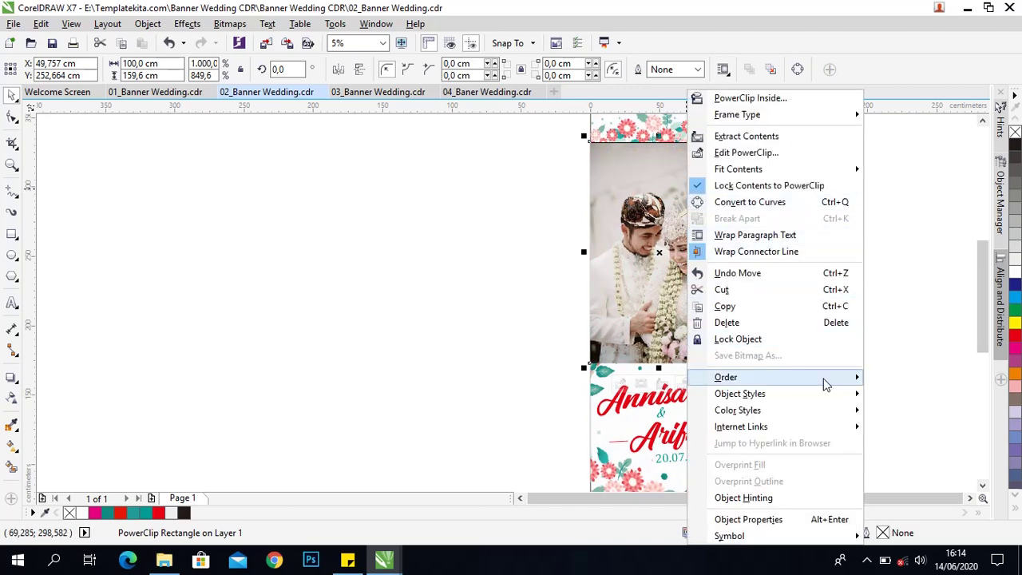
mouse_move(826, 385)
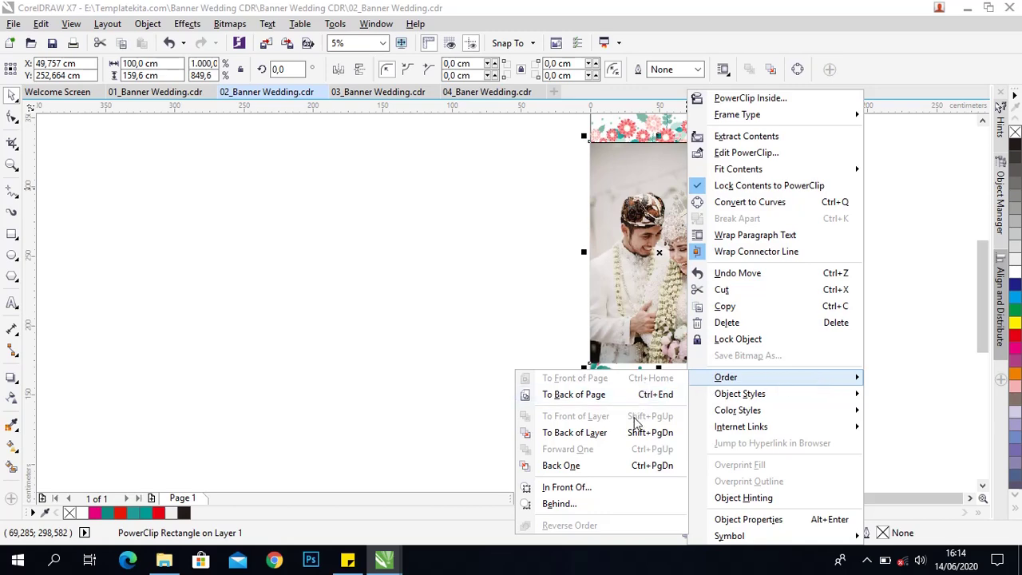
left_click(640, 470)
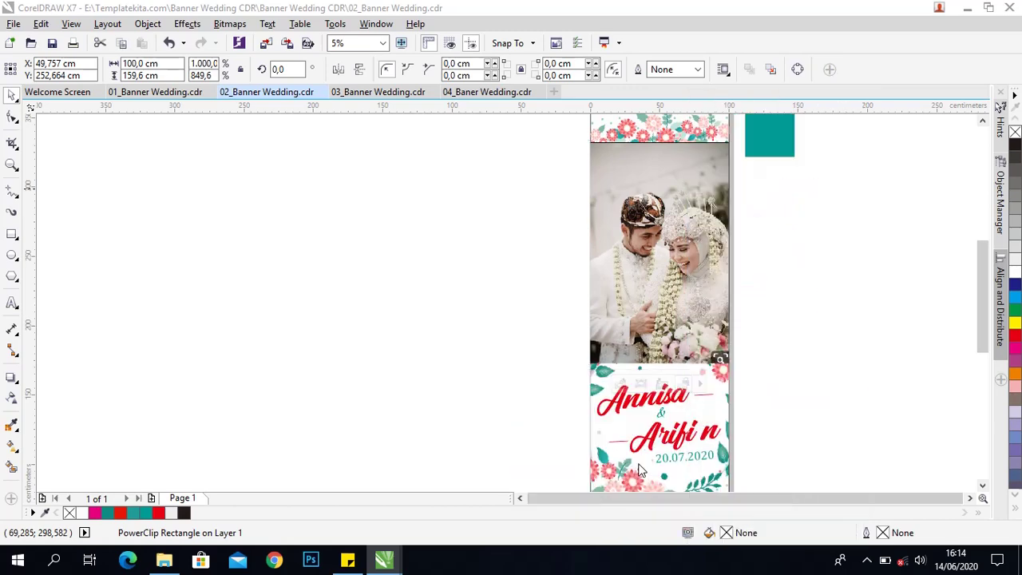
right_click(661, 252)
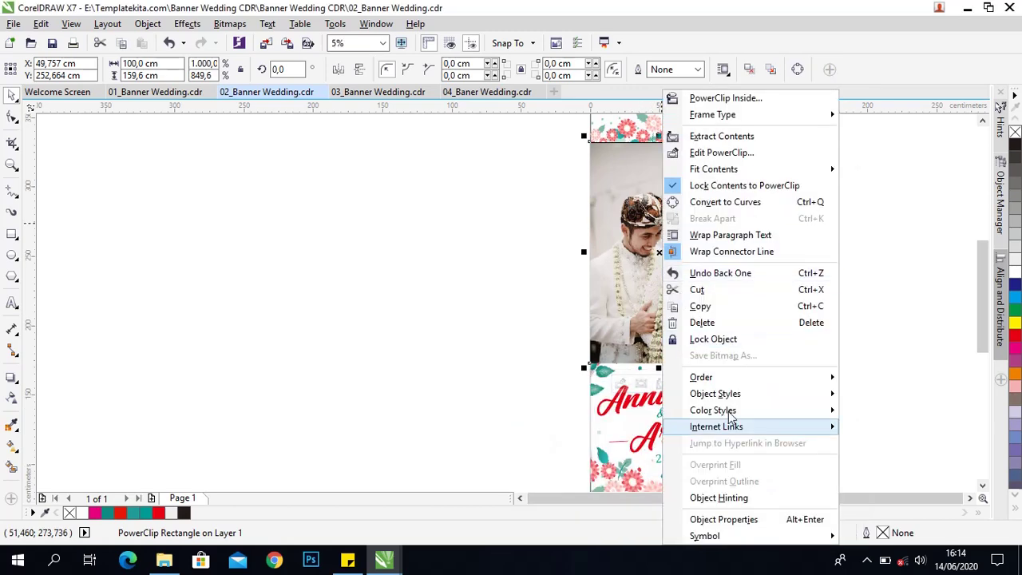
mouse_move(764, 382)
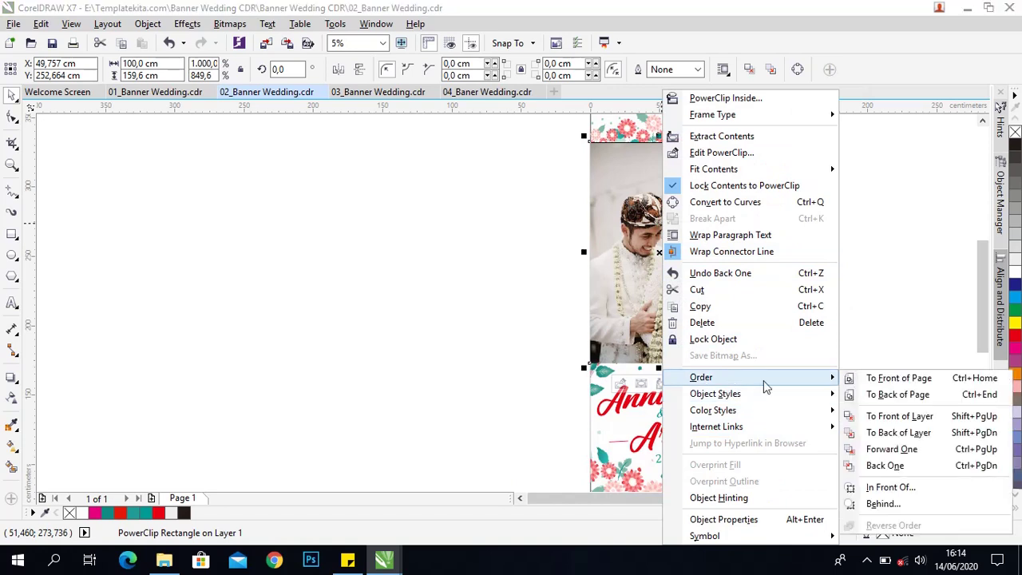
left_click(884, 469)
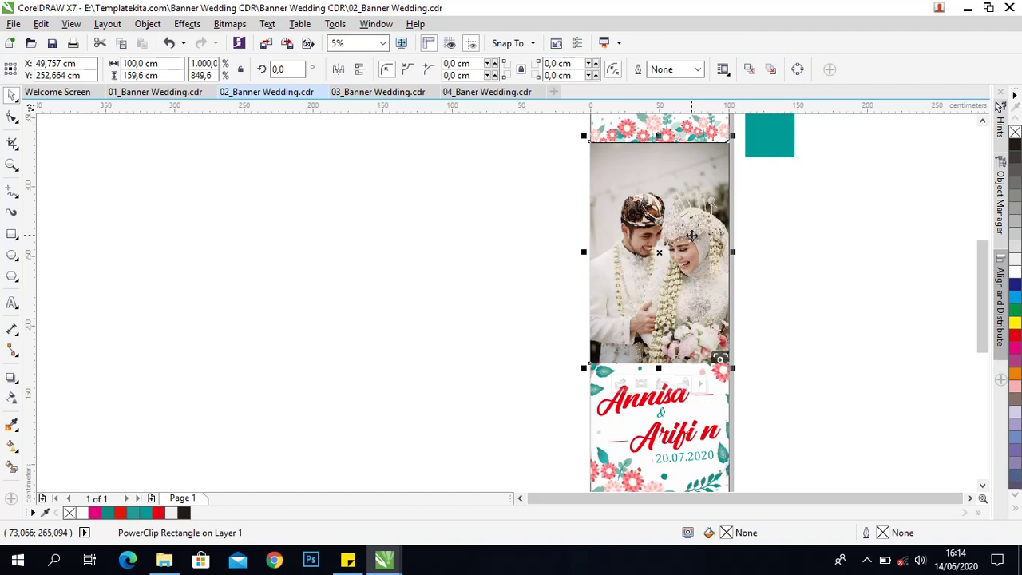
- Move the clipped photo about 79 cm to the left, so it uncovers most of the banner's photo area
key("Page_Down")
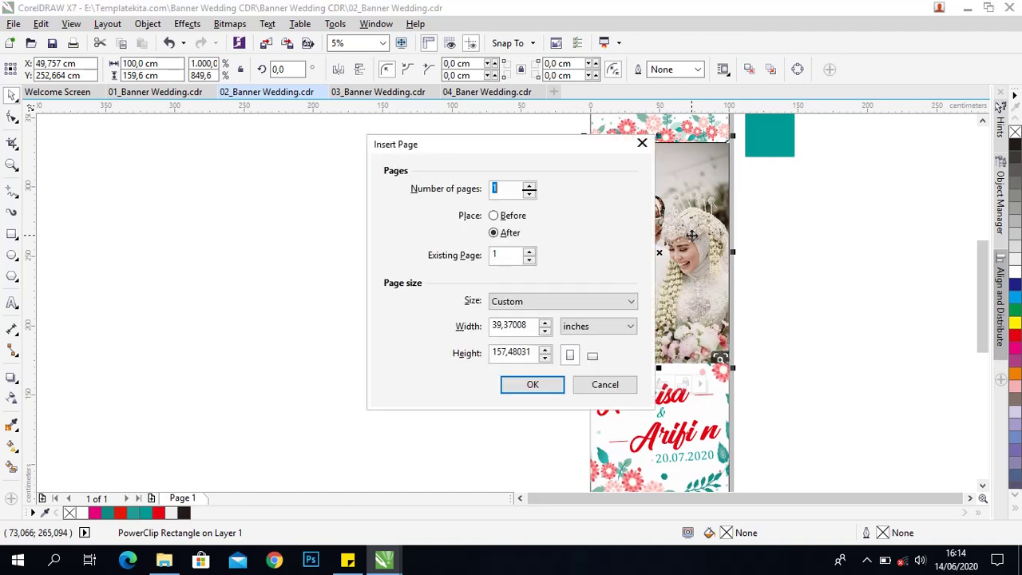
key("Escape")
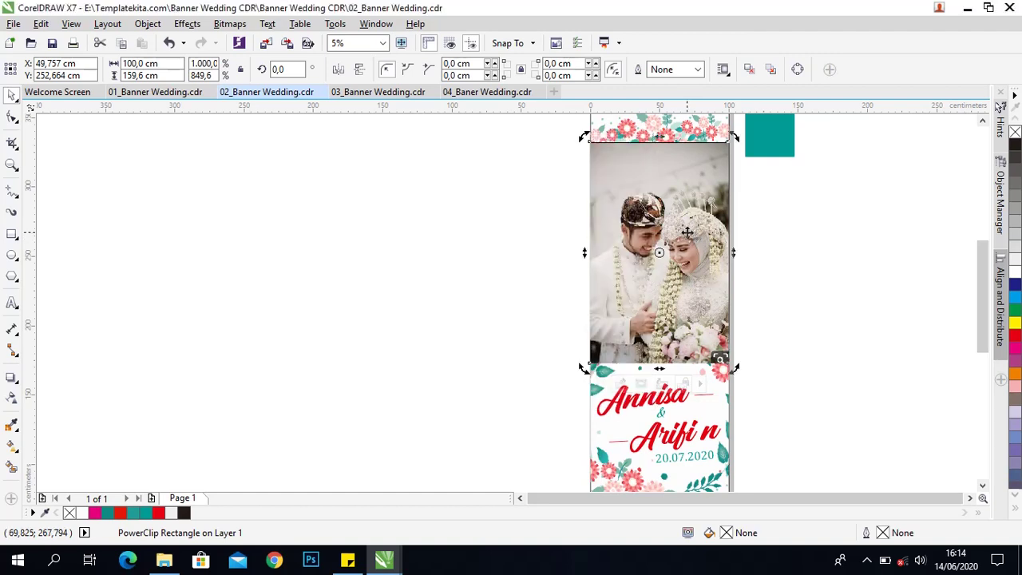
left_click_drag(690, 238, 582, 240)
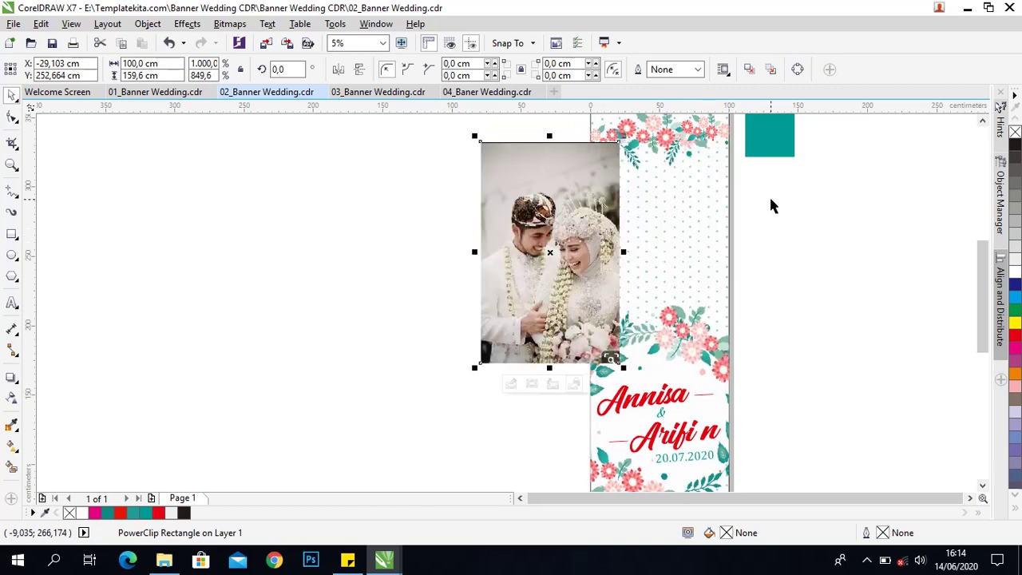
left_click(667, 144)
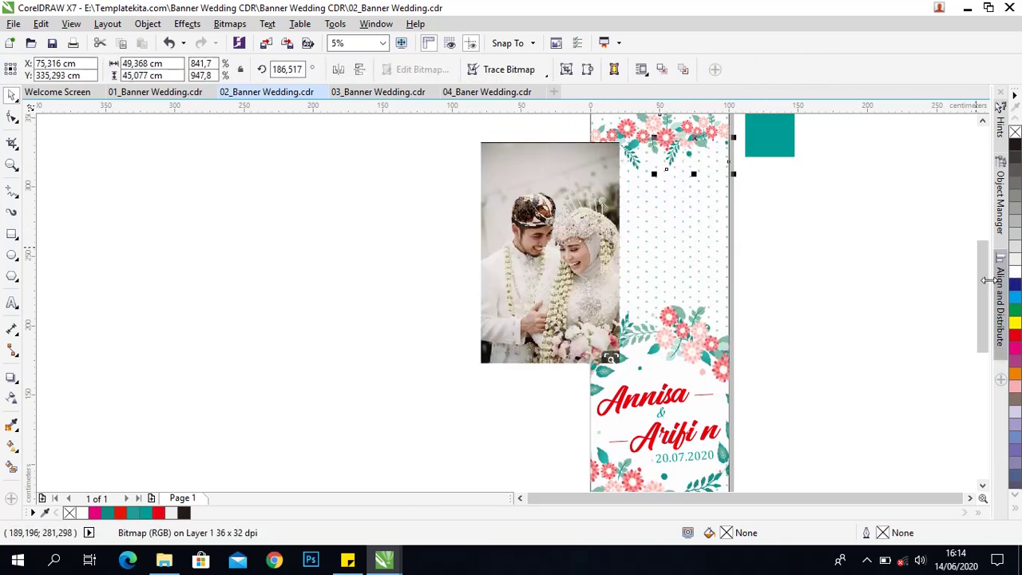
left_click_drag(976, 268, 973, 253)
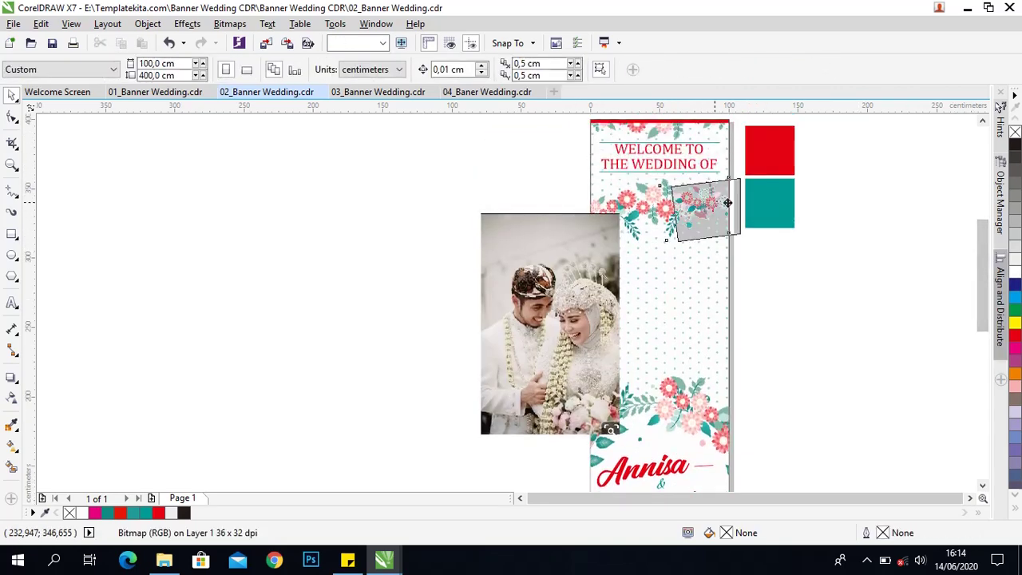
key("ctrl+z")
left_click_drag(541, 155, 797, 284)
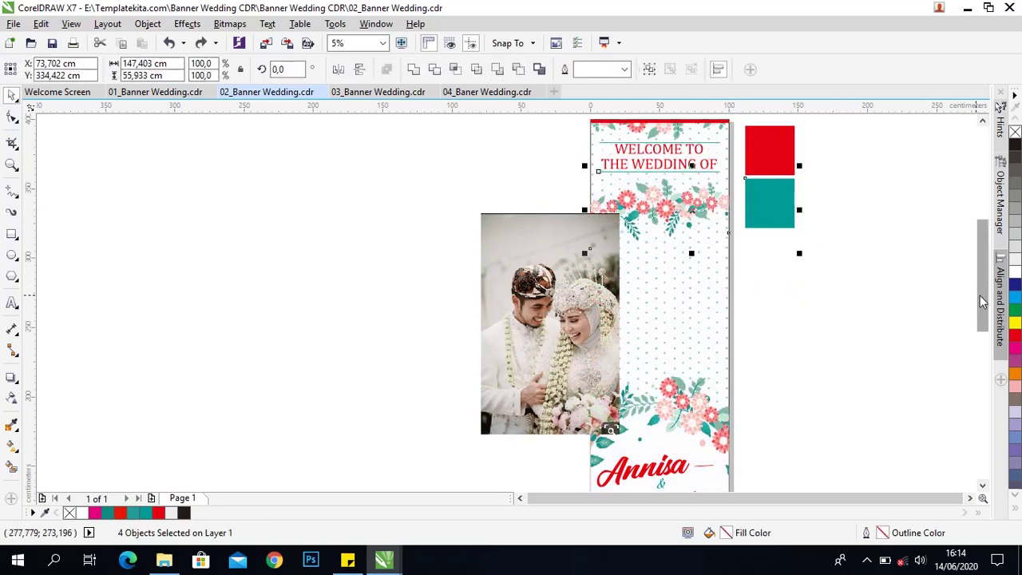
left_click_drag(980, 295, 982, 310)
left_click_drag(827, 413, 517, 282)
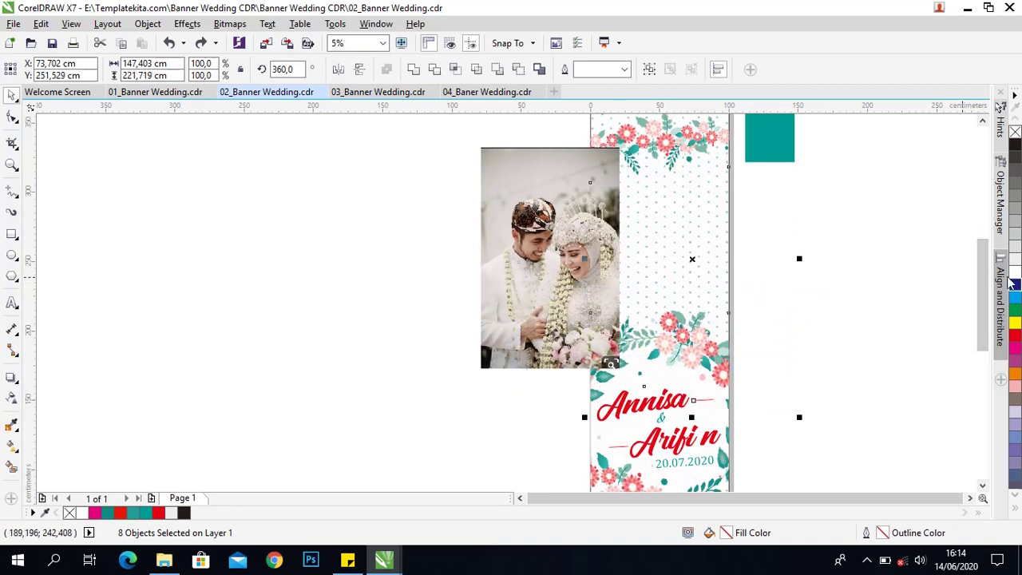
mouse_move(973, 242)
left_mouse_down()
mouse_move(989, 270)
mouse_move(978, 249)
left_mouse_up()
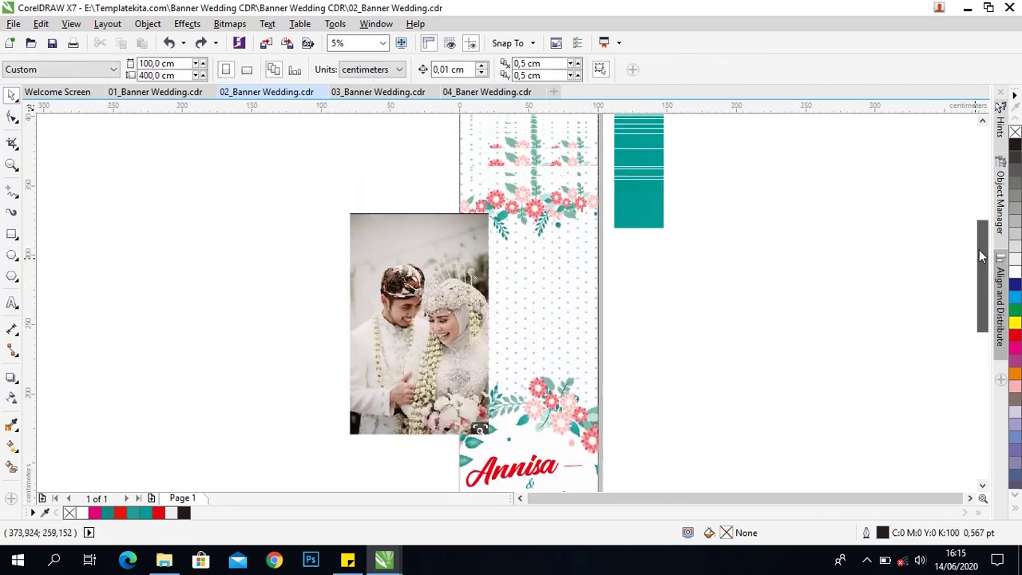
- Bring the floral ornaments bordering the photo area to the front of the page and move the clipped photo back between them
left_click_drag(447, 229, 703, 479)
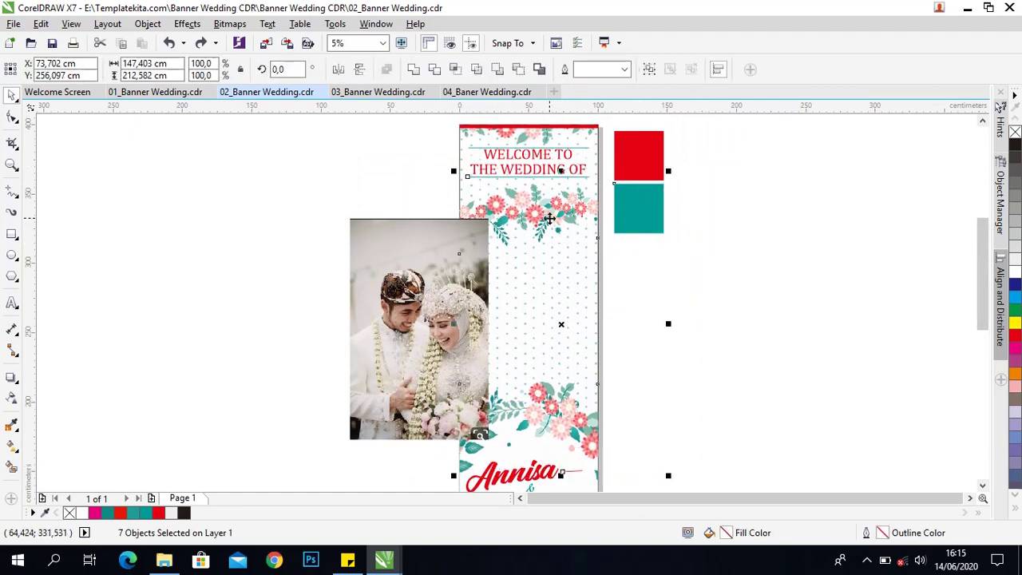
right_click(551, 231)
mouse_move(662, 395)
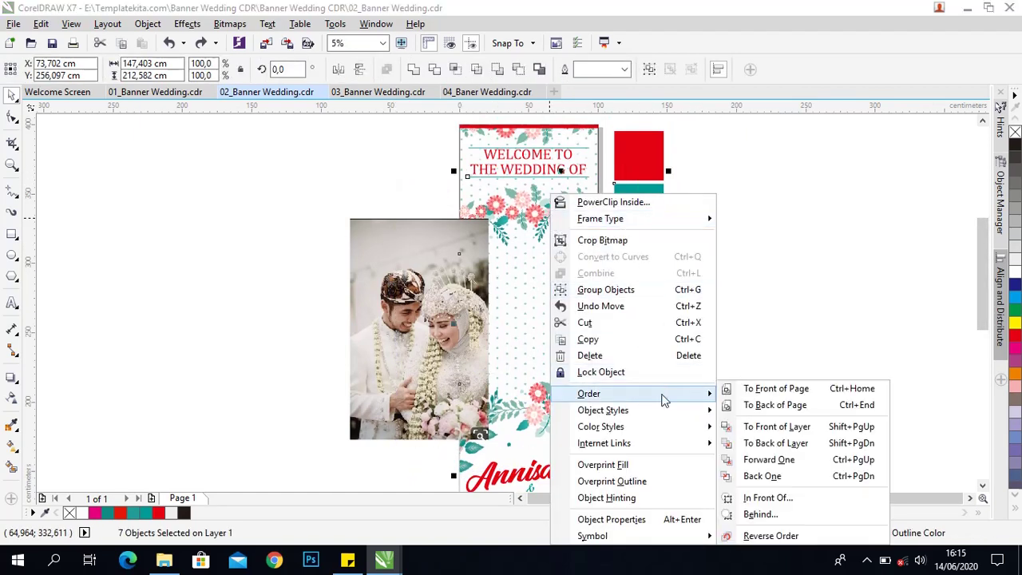
left_click(766, 389)
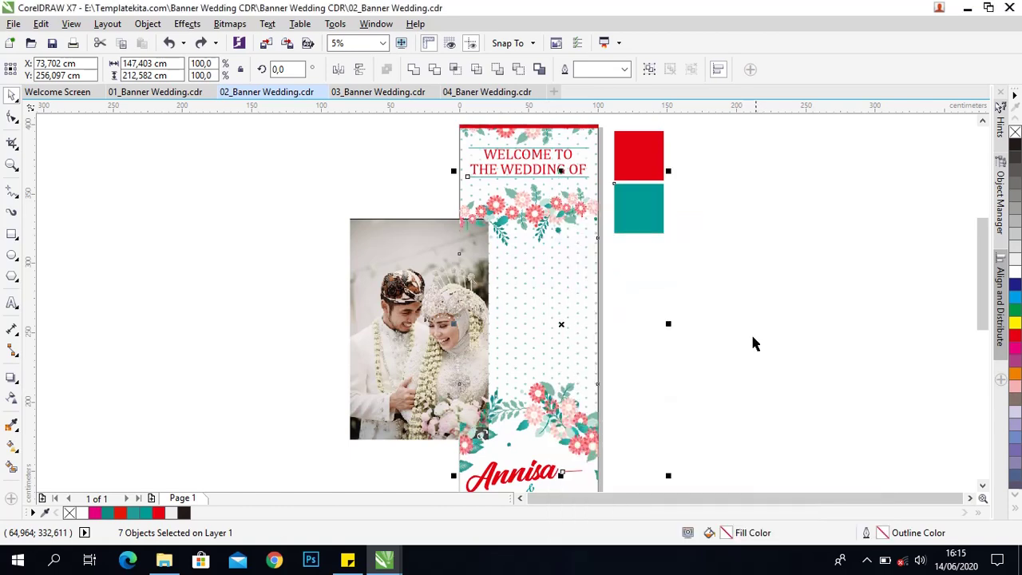
left_click(758, 249)
left_click_drag(423, 288, 529, 276)
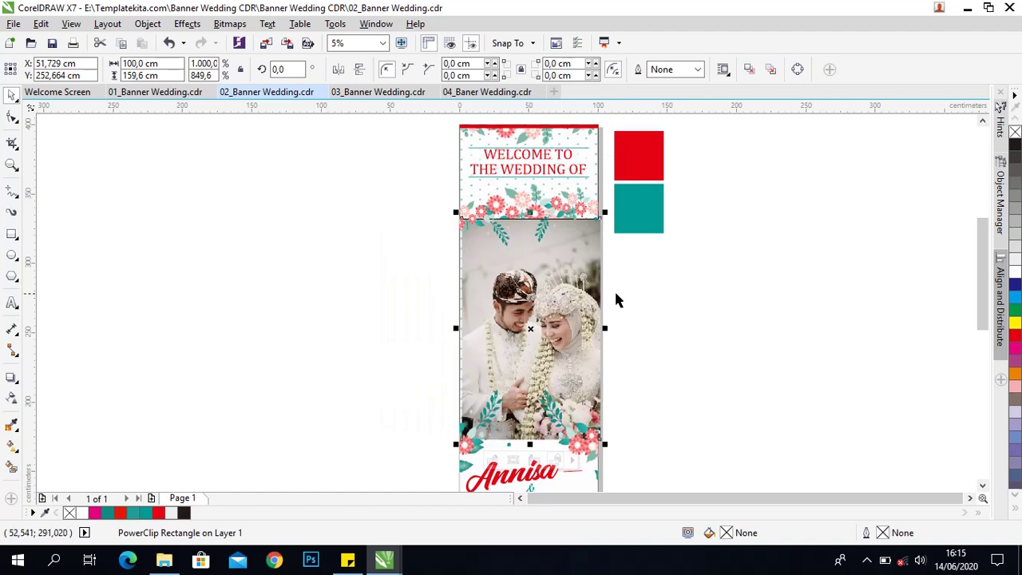
left_click(693, 265)
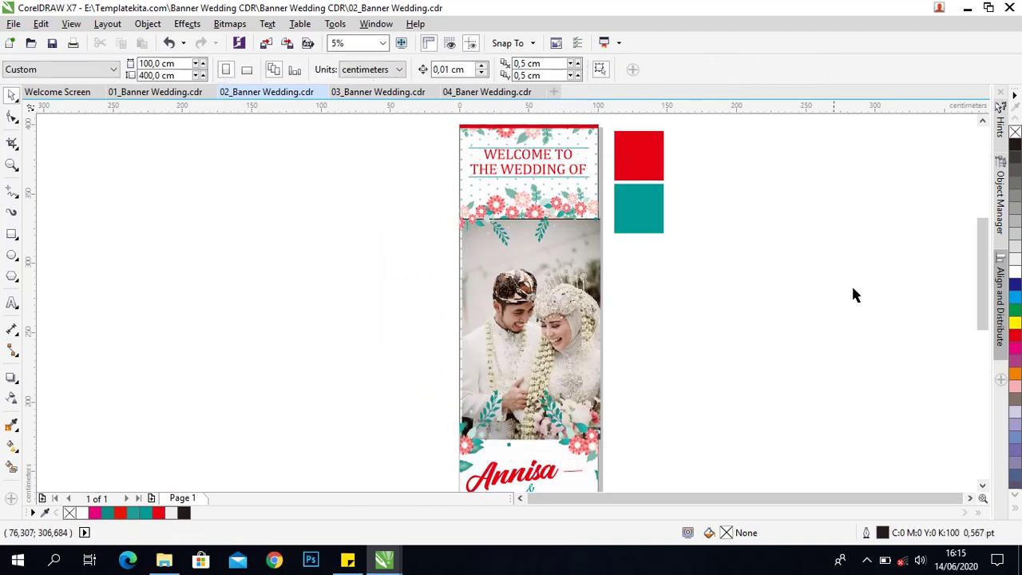
- Bring all objects of the couple's names and date section, including its white circle, to the front of the page
left_click_drag(982, 294, 984, 339)
left_click_drag(372, 221, 688, 434)
right_click(571, 281)
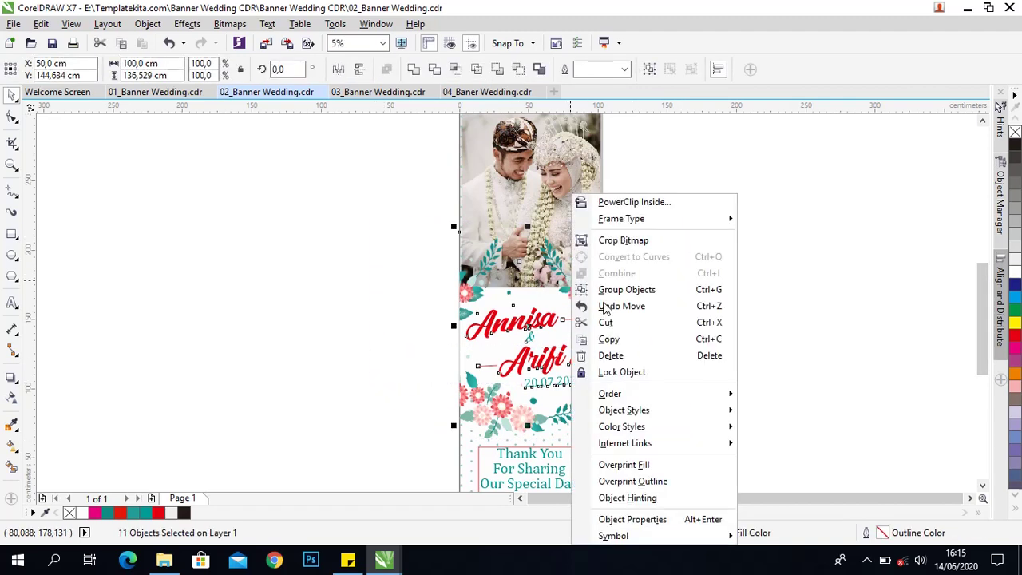
mouse_move(662, 394)
left_click(791, 405)
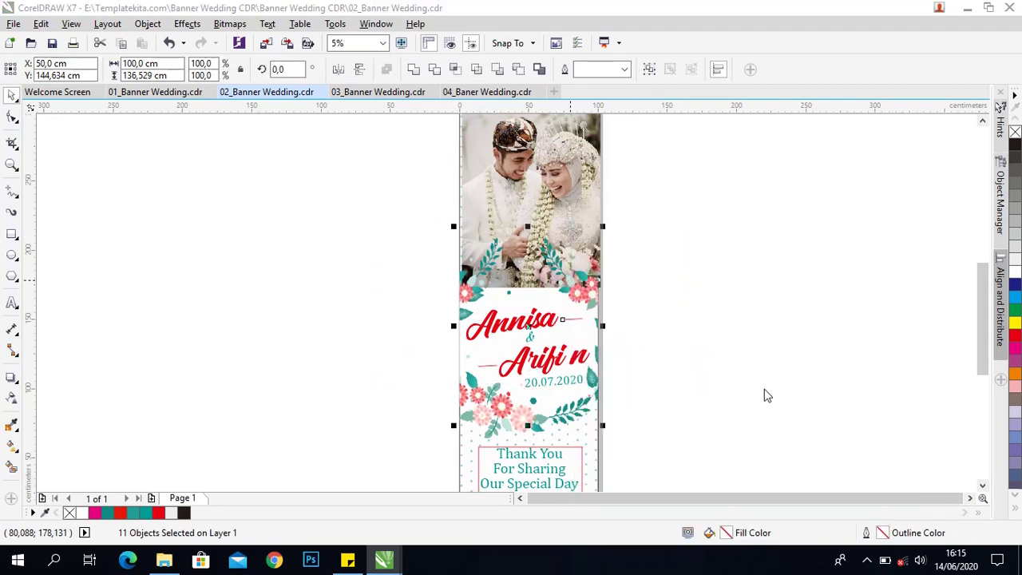
left_click(795, 307)
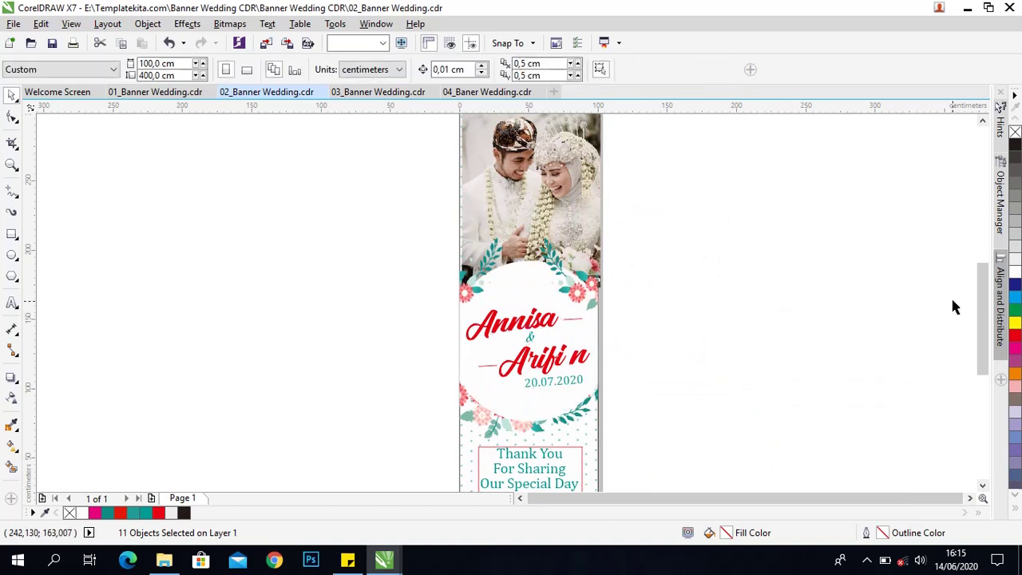
- Select the floral ornaments below the WELCOME TO THE WEDDING OF heading and bring them to the front of the page
left_click_drag(983, 311, 979, 275)
left_click_drag(417, 280, 707, 132)
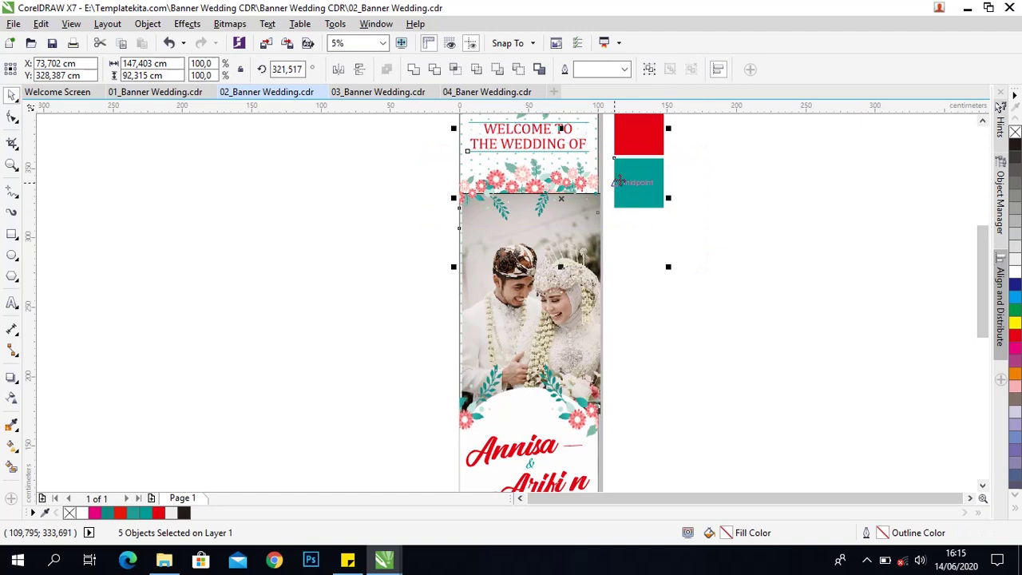
right_click(636, 175)
mouse_move(756, 382)
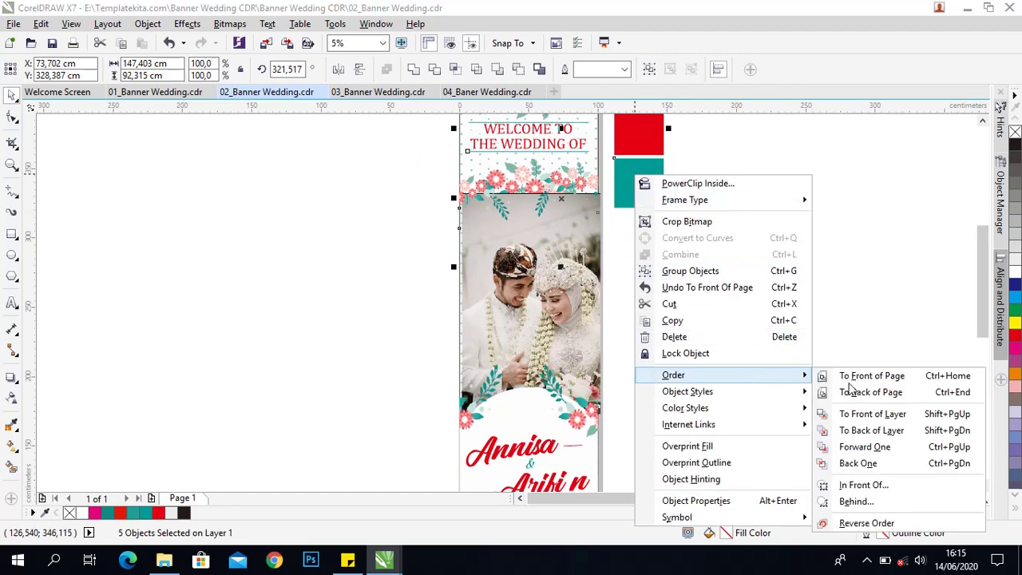
left_click(826, 376)
left_click(728, 230)
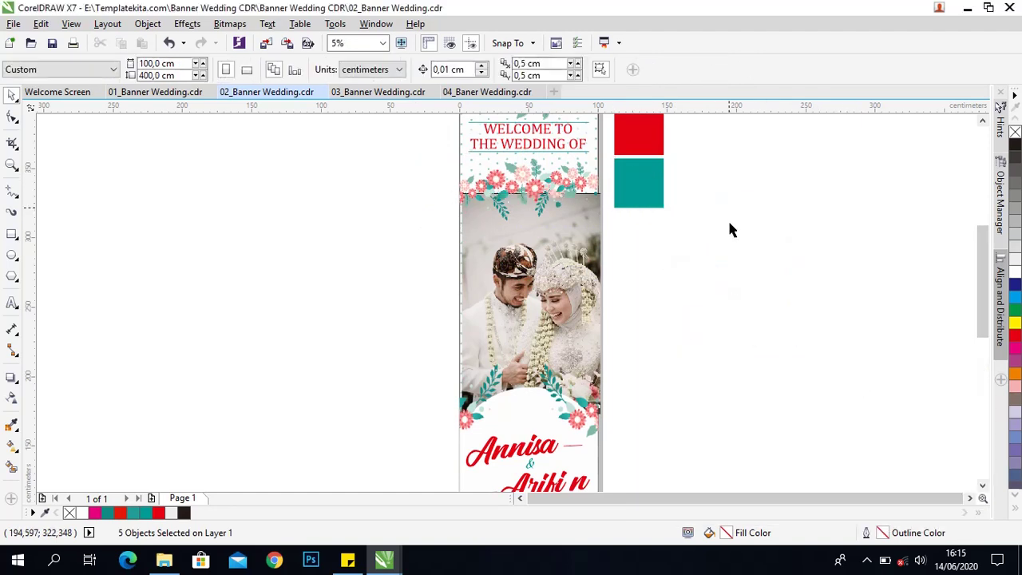
- Shift the clipped photo slightly left to fit the banner's width and stretch its top edge up slightly behind the upper flowers
left_click(589, 231)
left_click_drag(599, 281, 469, 178)
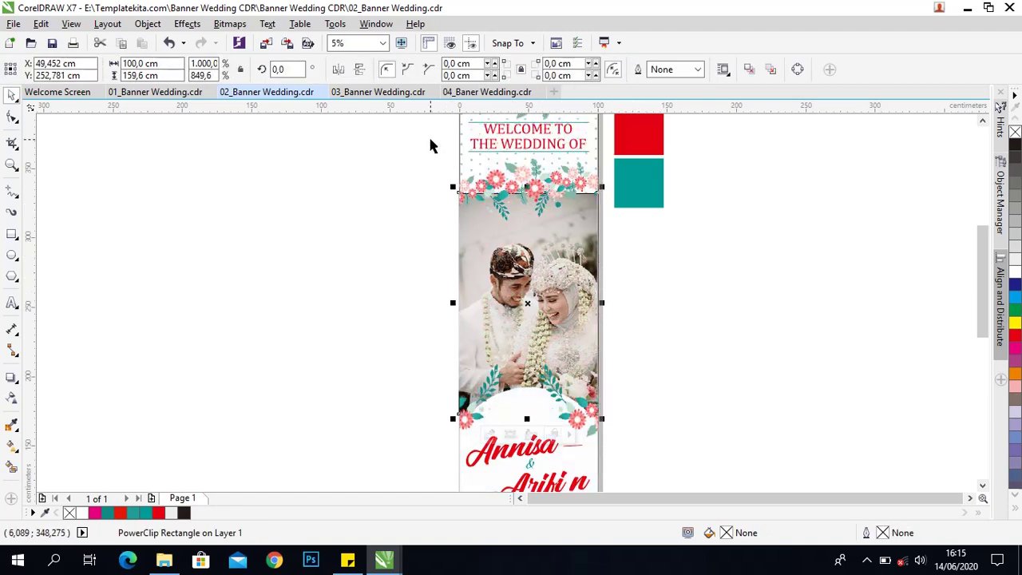
scroll(982, 286, "up", 3)
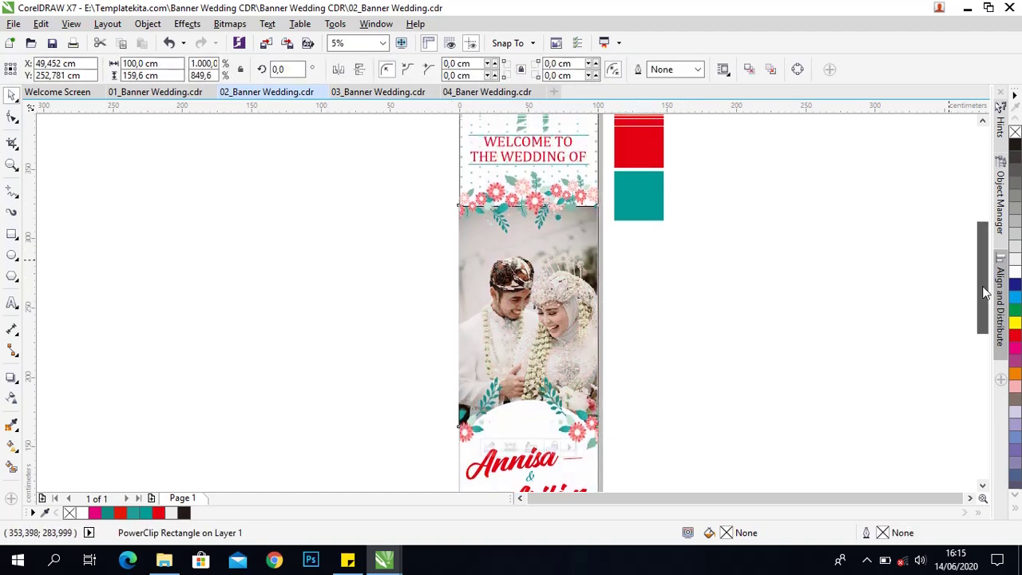
left_click(569, 349)
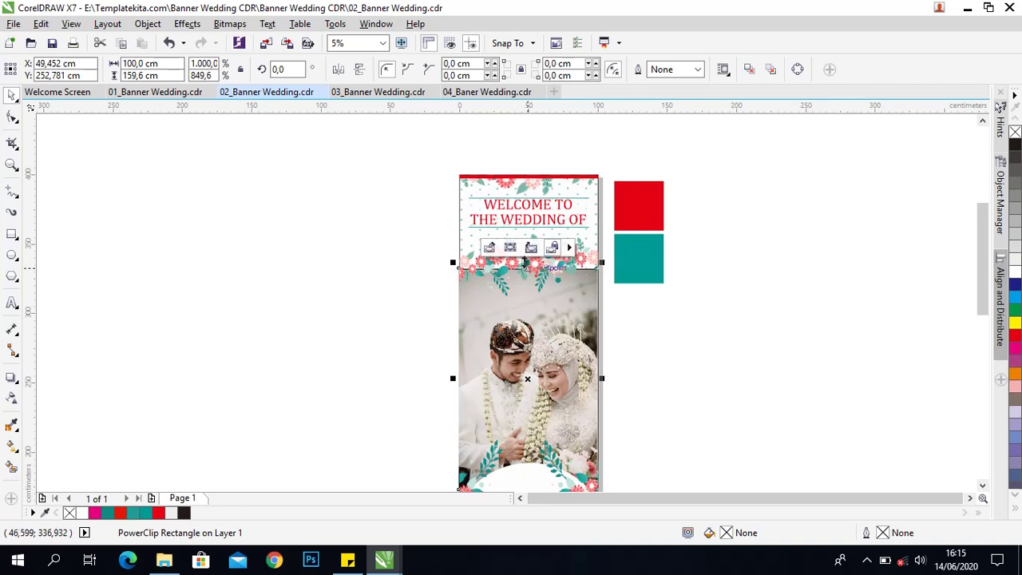
mouse_move(526, 262)
left_mouse_down()
mouse_move(526, 243)
mouse_move(527, 262)
left_mouse_up()
left_click(721, 297)
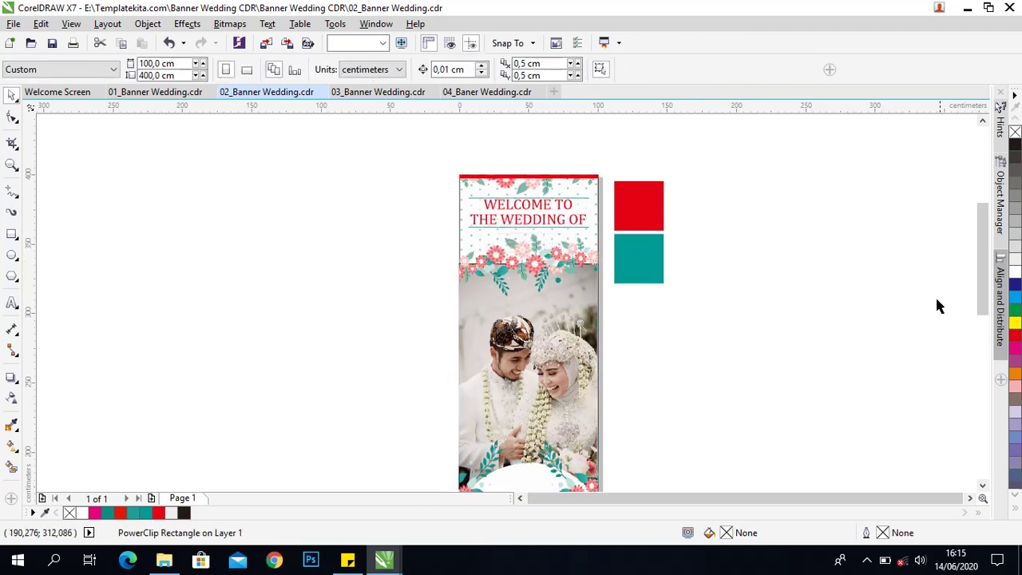
scroll(984, 300, "down", 3)
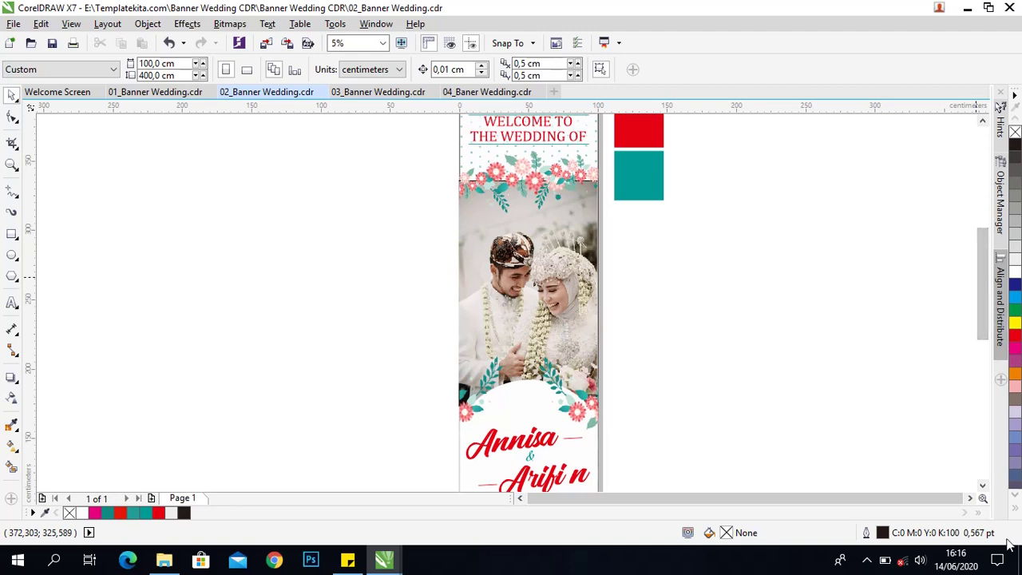
left_click(867, 561)
left_click(883, 527)
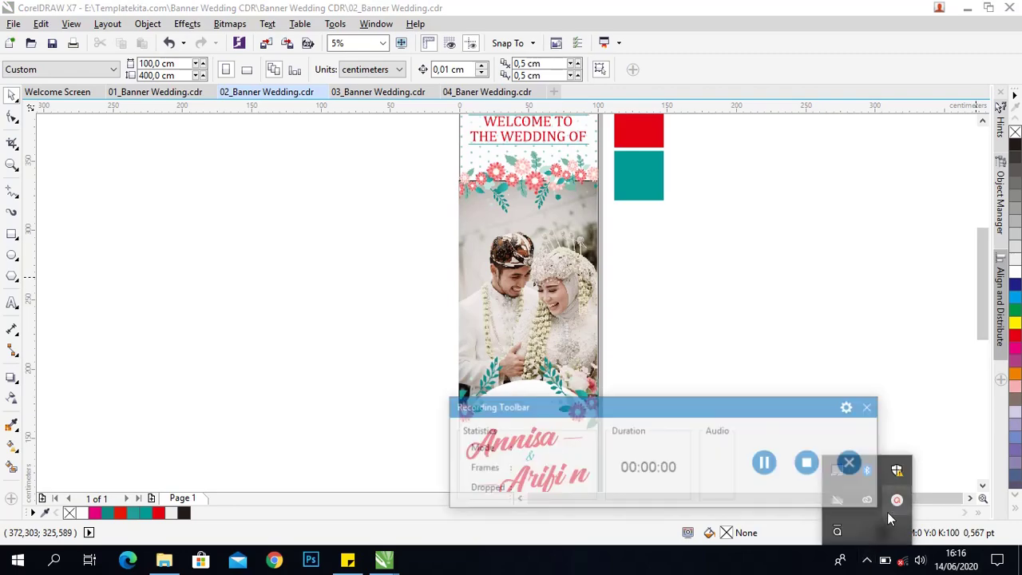